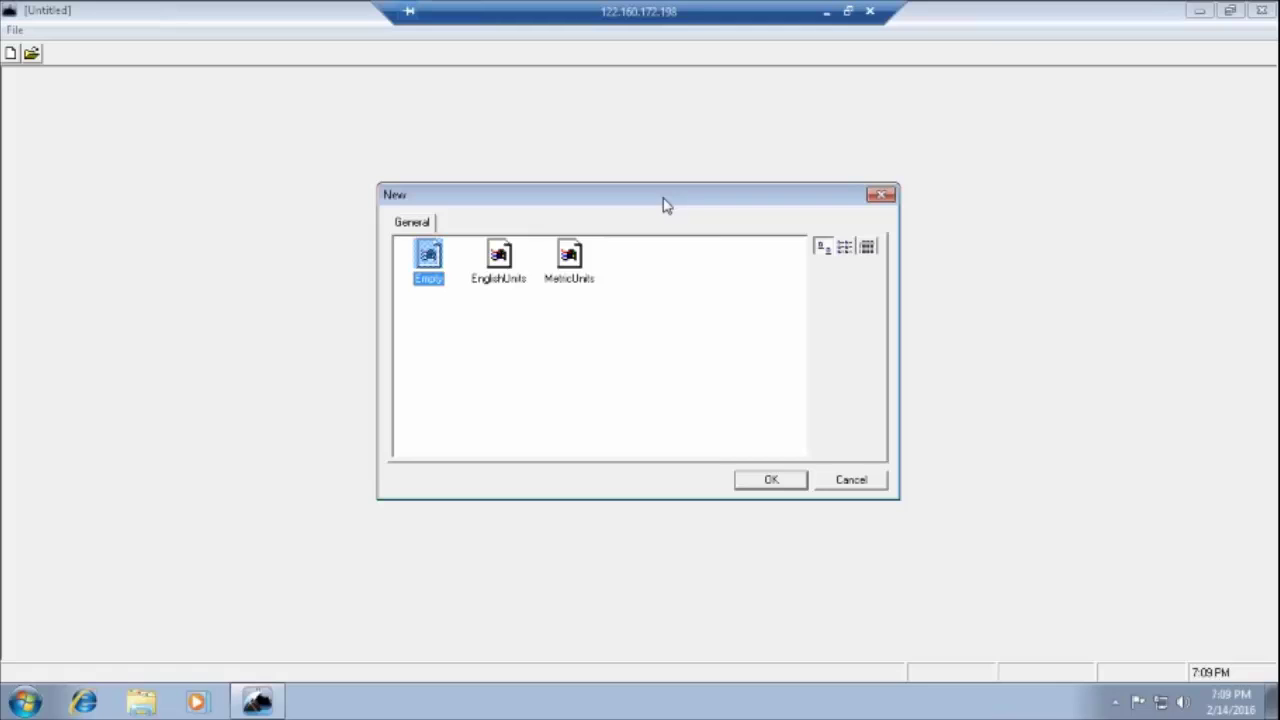
- Create a session from the MetricUnits template and choose the Training13 filter for the SP3DTrain plant's workspace
{"action": "left_click", "coordinate": [570, 262]}
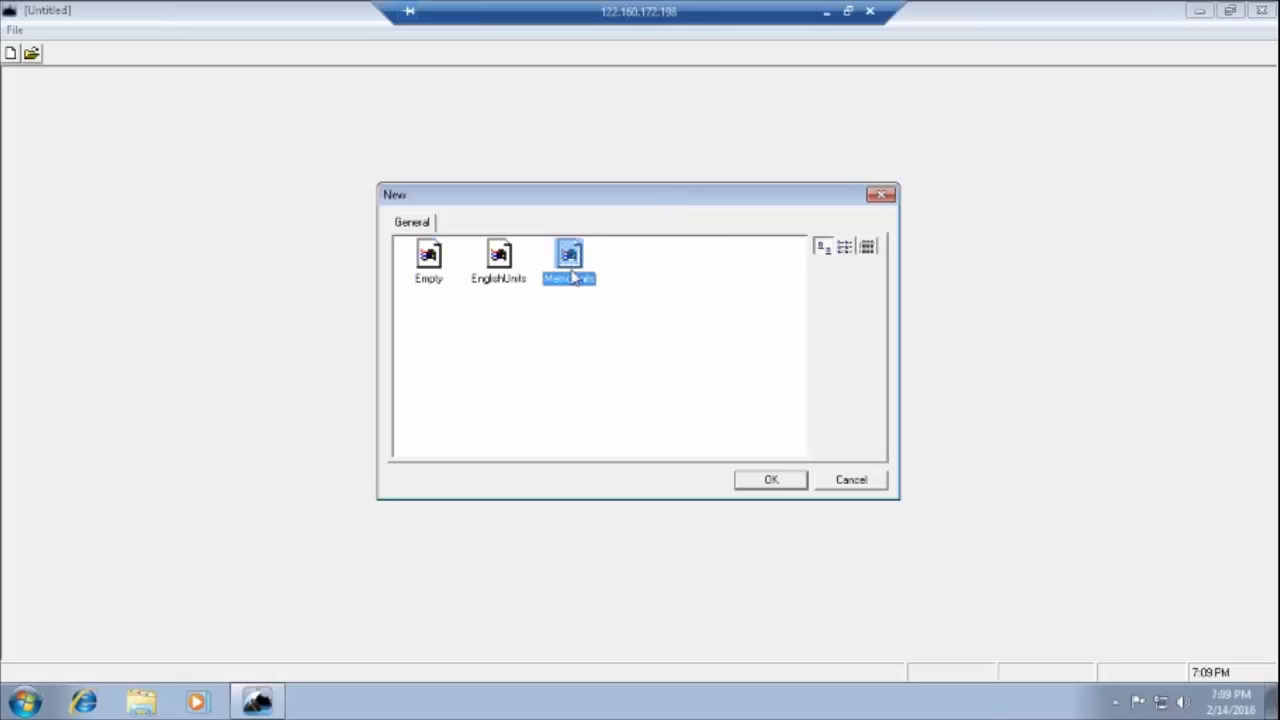
{"action": "left_click", "coordinate": [771, 480]}
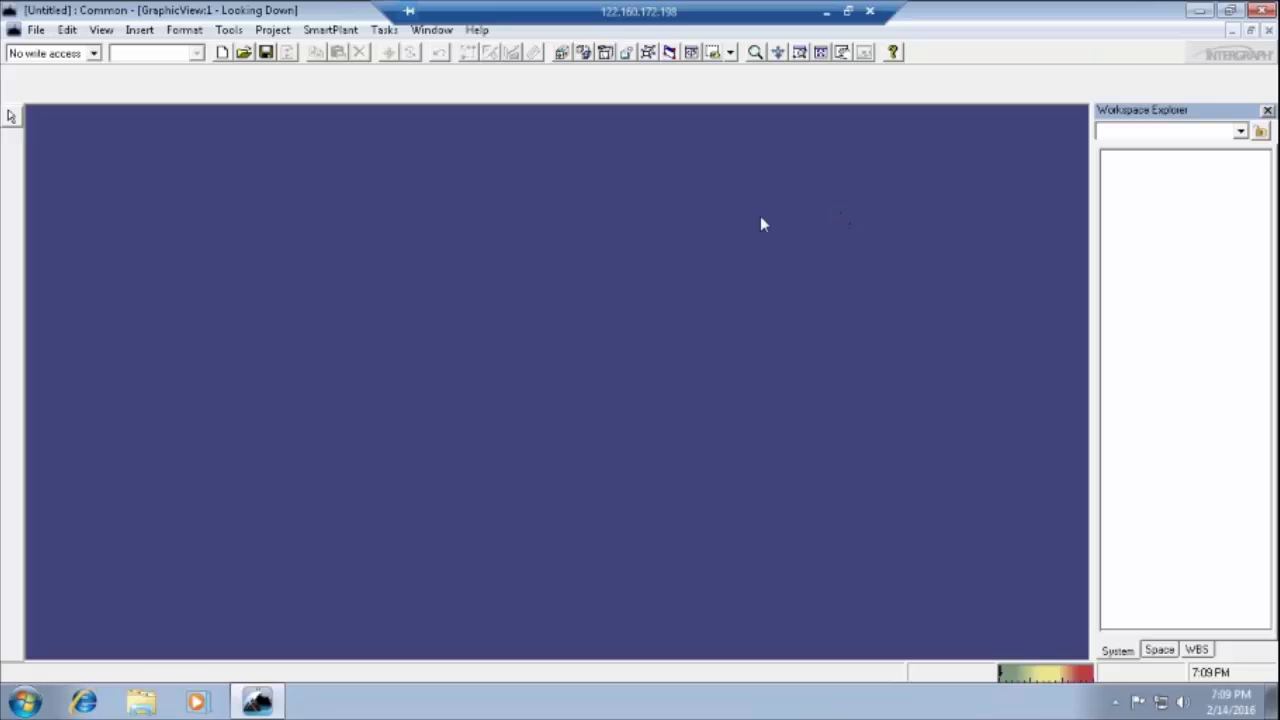
{"action": "left_click", "coordinate": [36, 30]}
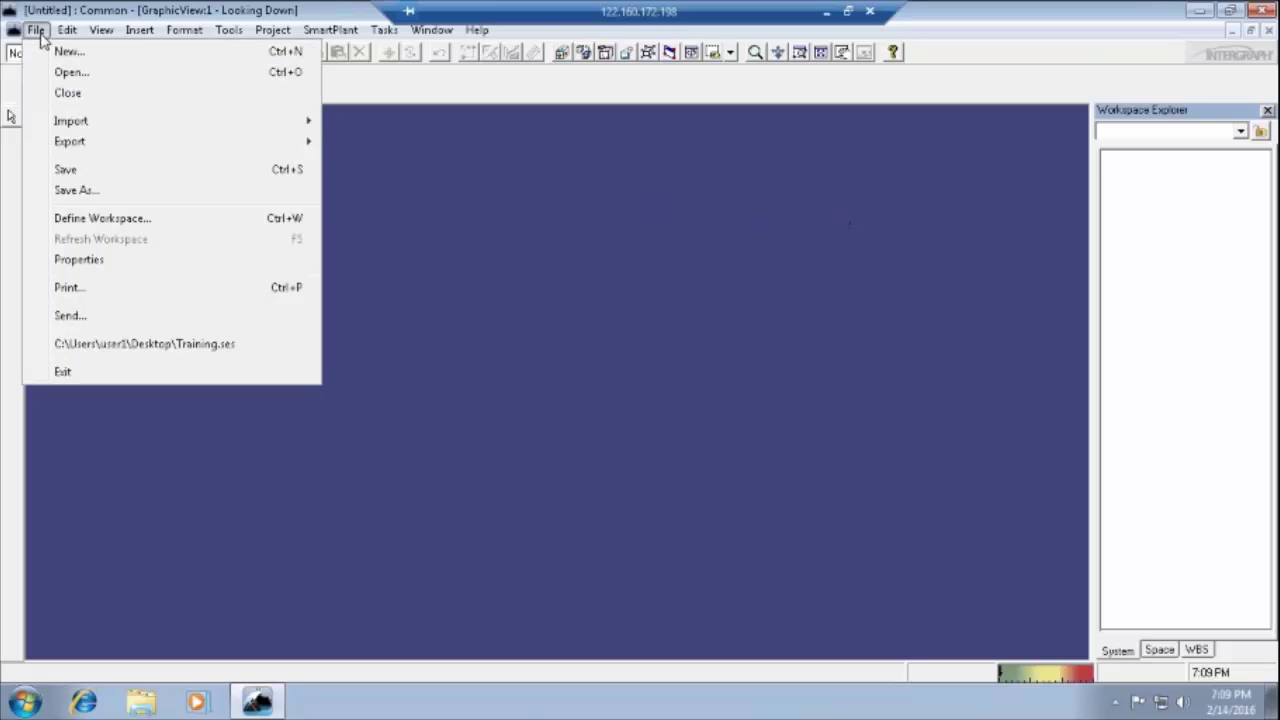
{"action": "left_click", "coordinate": [92, 219]}
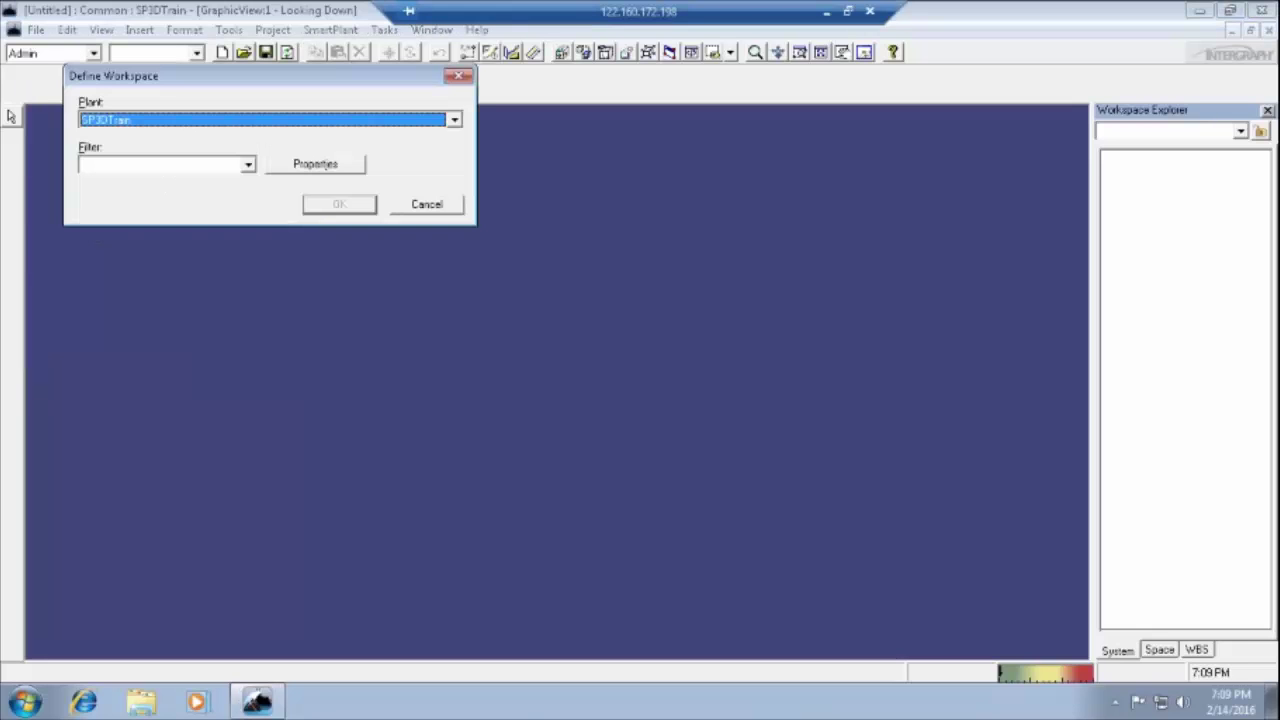
{"action": "left_click_drag", "start_coordinate": [212, 80], "coordinate": [240, 191]}
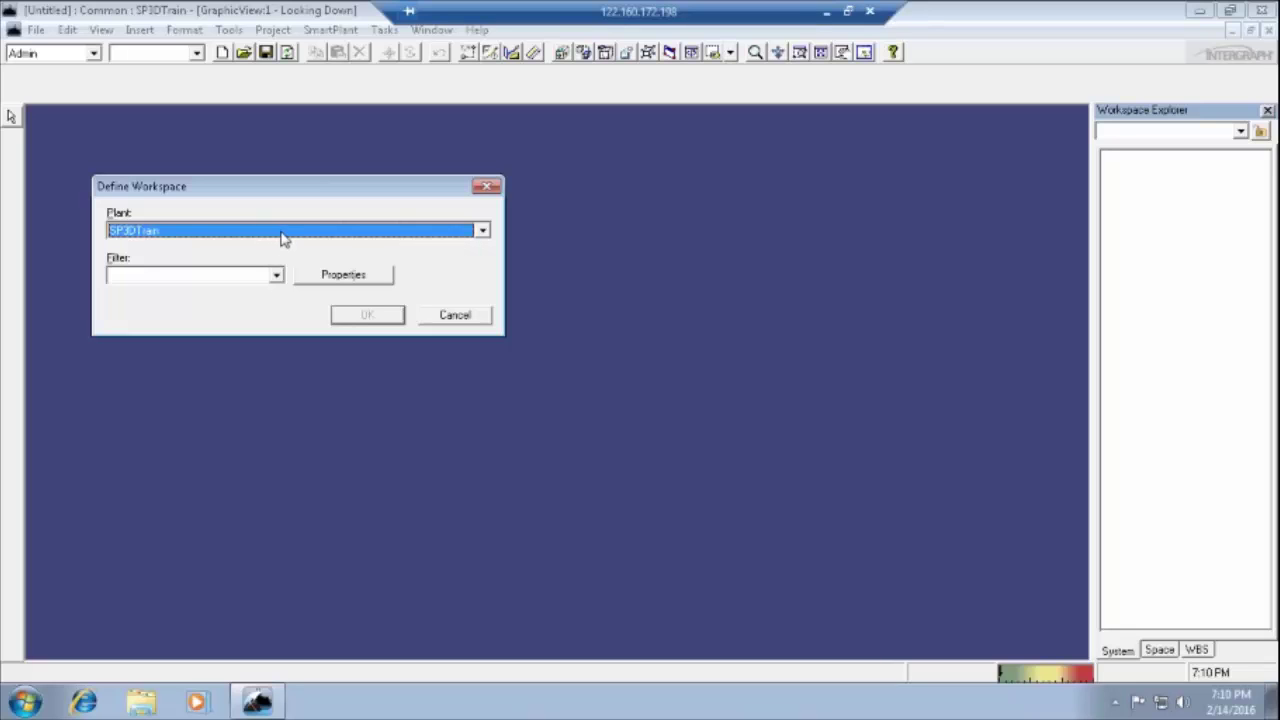
{"action": "left_click", "coordinate": [276, 278]}
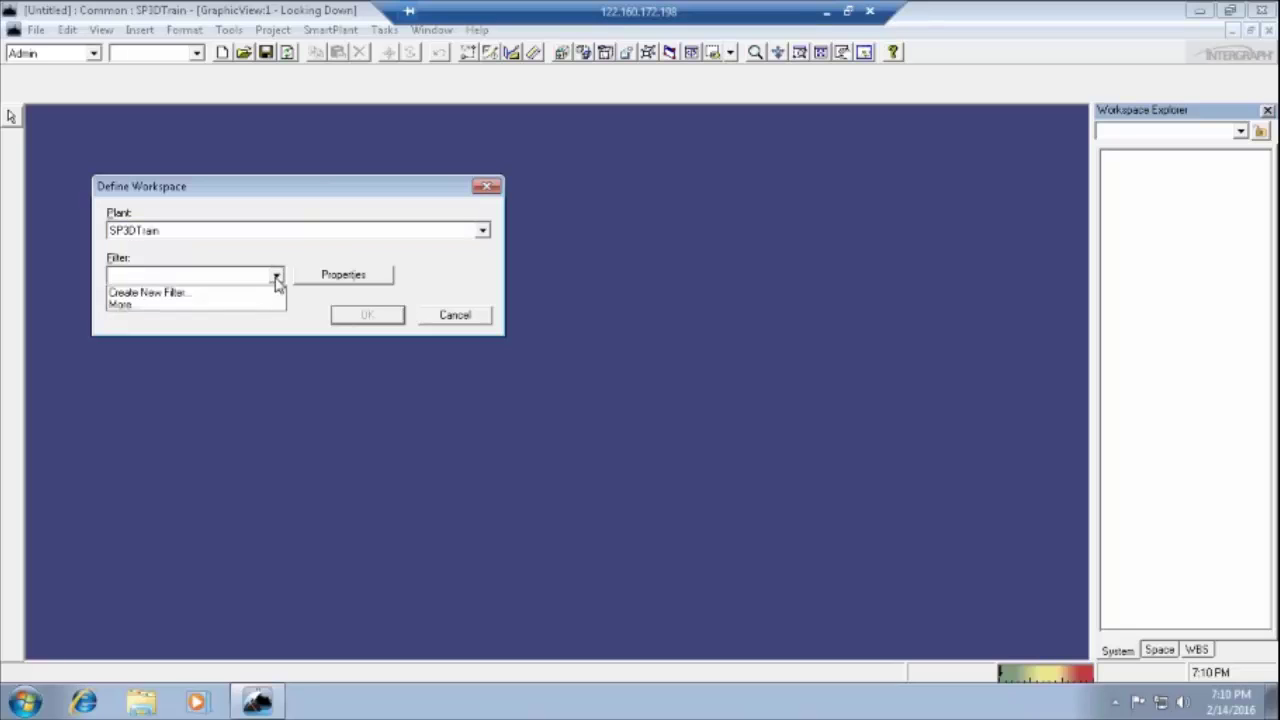
{"action": "left_click", "coordinate": [238, 305]}
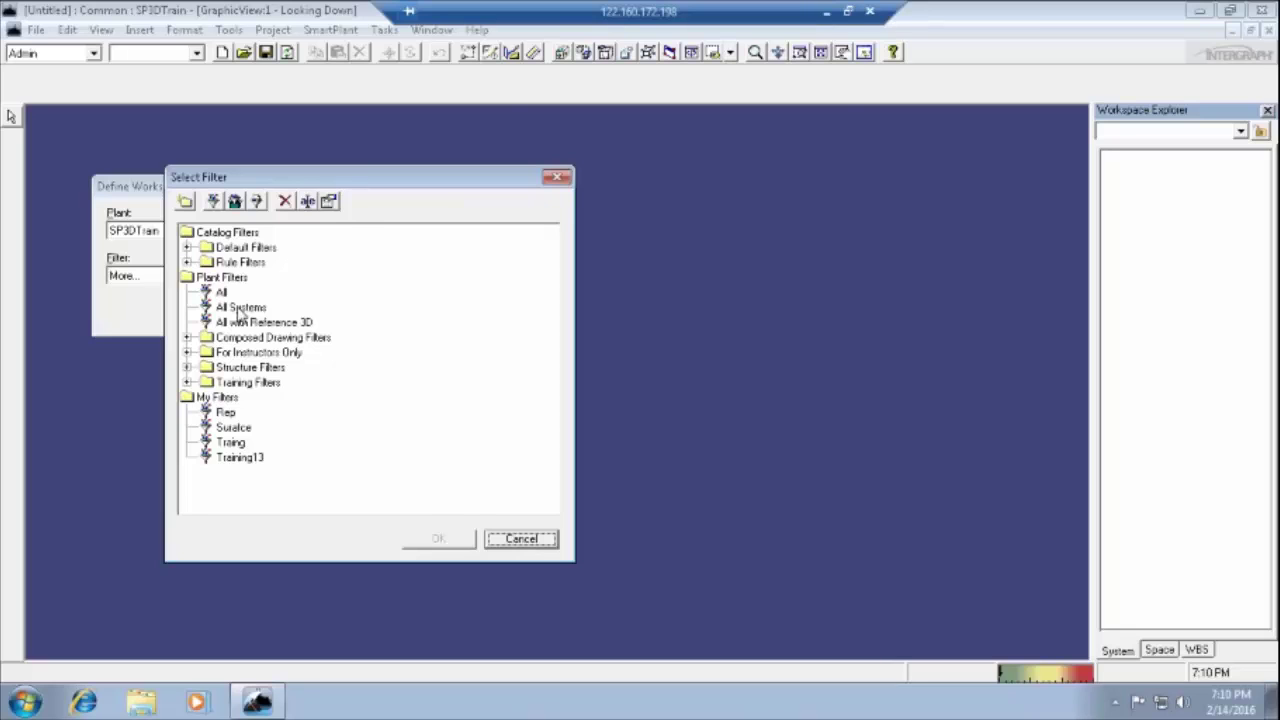
{"action": "double_click", "coordinate": [245, 456]}
- Include nested objects of the ETP system in the Training13 filter and load the workspace
{"action": "left_click", "coordinate": [371, 371]}
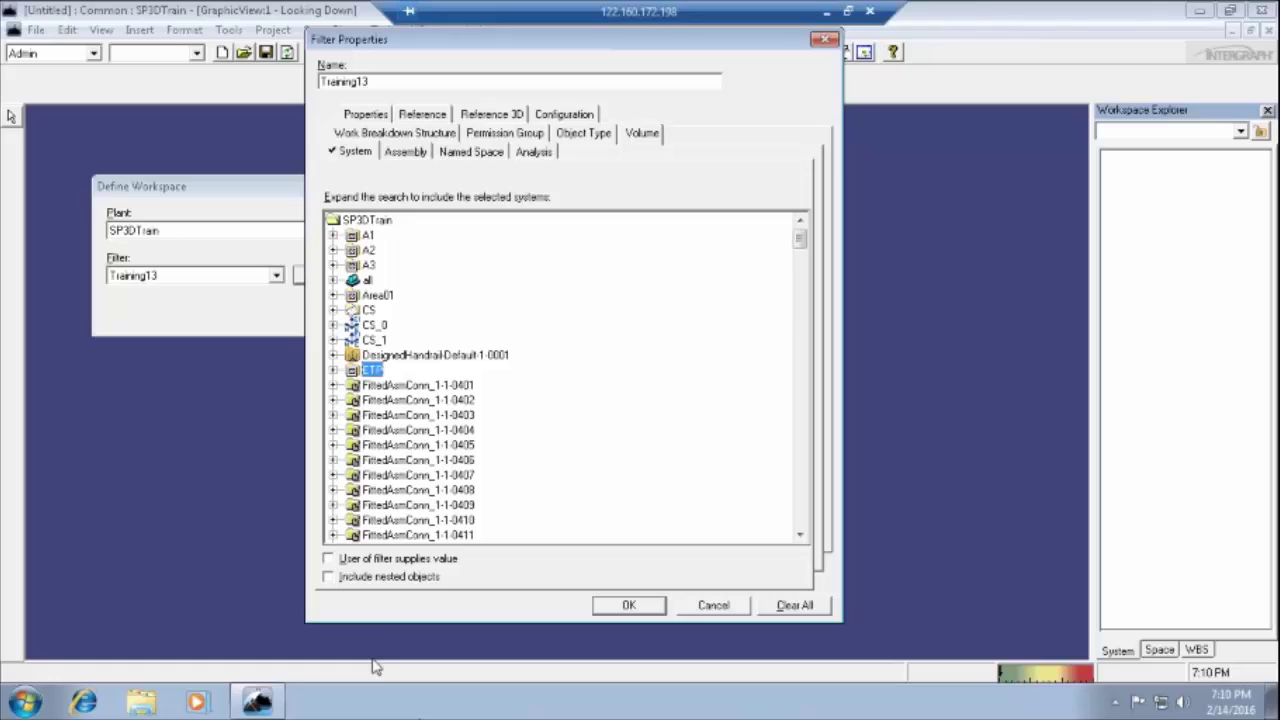
{"action": "left_click", "coordinate": [329, 578]}
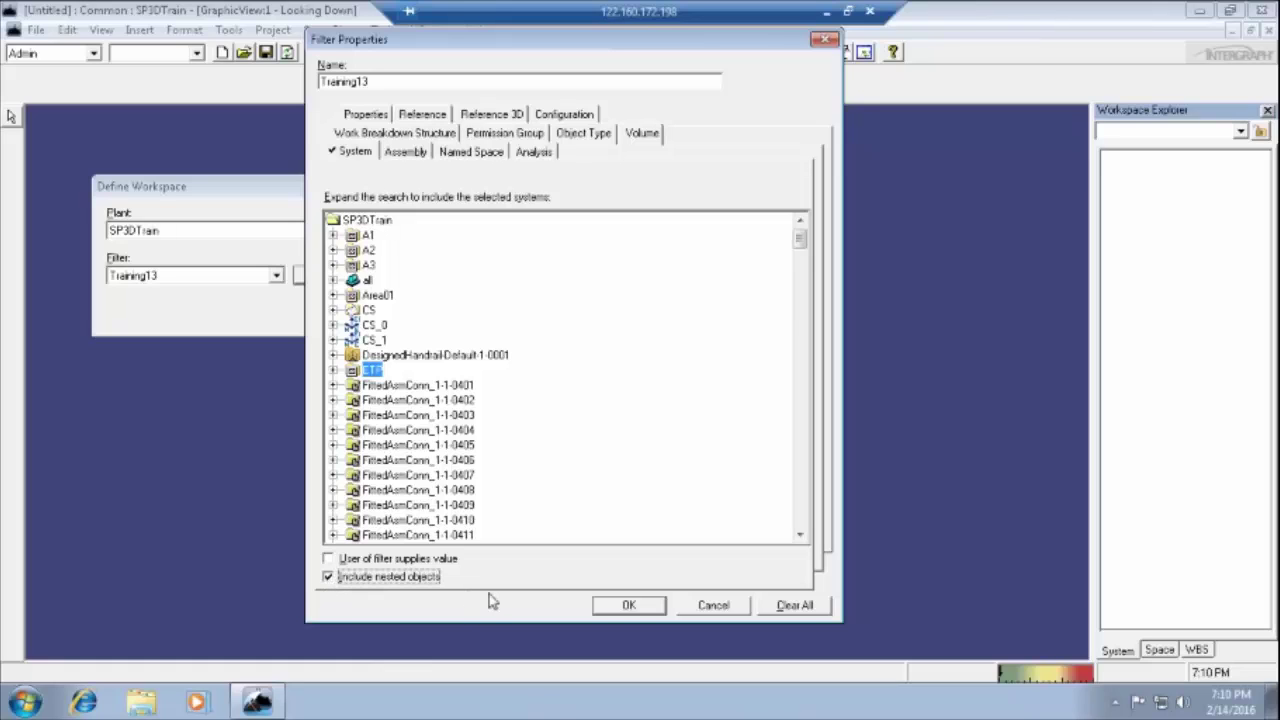
{"action": "left_click", "coordinate": [630, 610]}
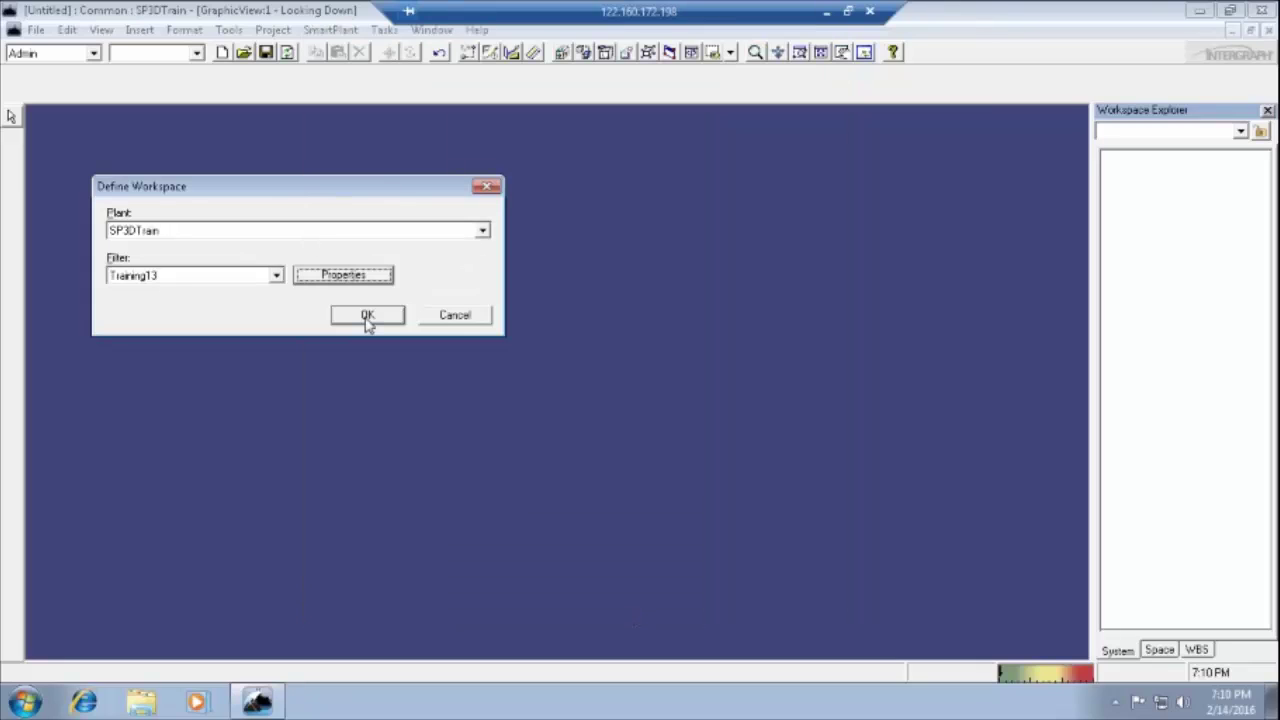
{"action": "left_click", "coordinate": [367, 316]}
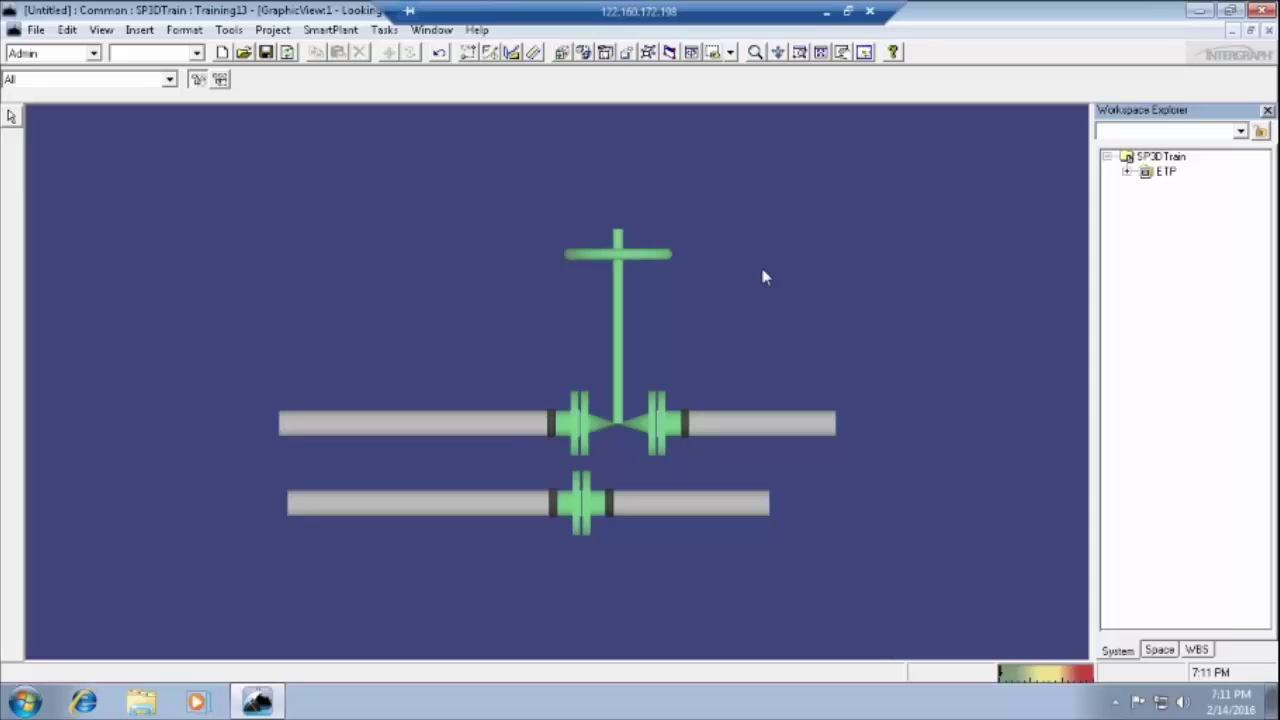
- Switch to the Piping task and widen the Workspace Explorer
{"action": "key", "text": "alt+k"}
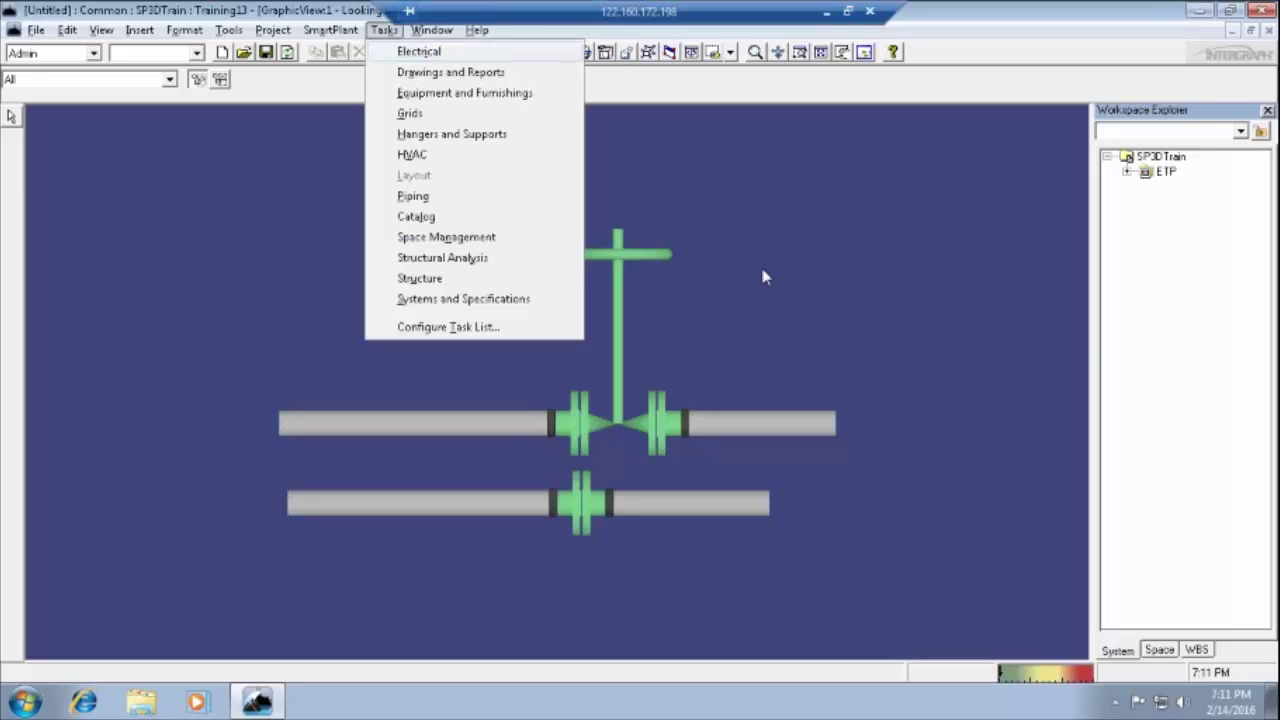
{"action": "left_click", "coordinate": [413, 197]}
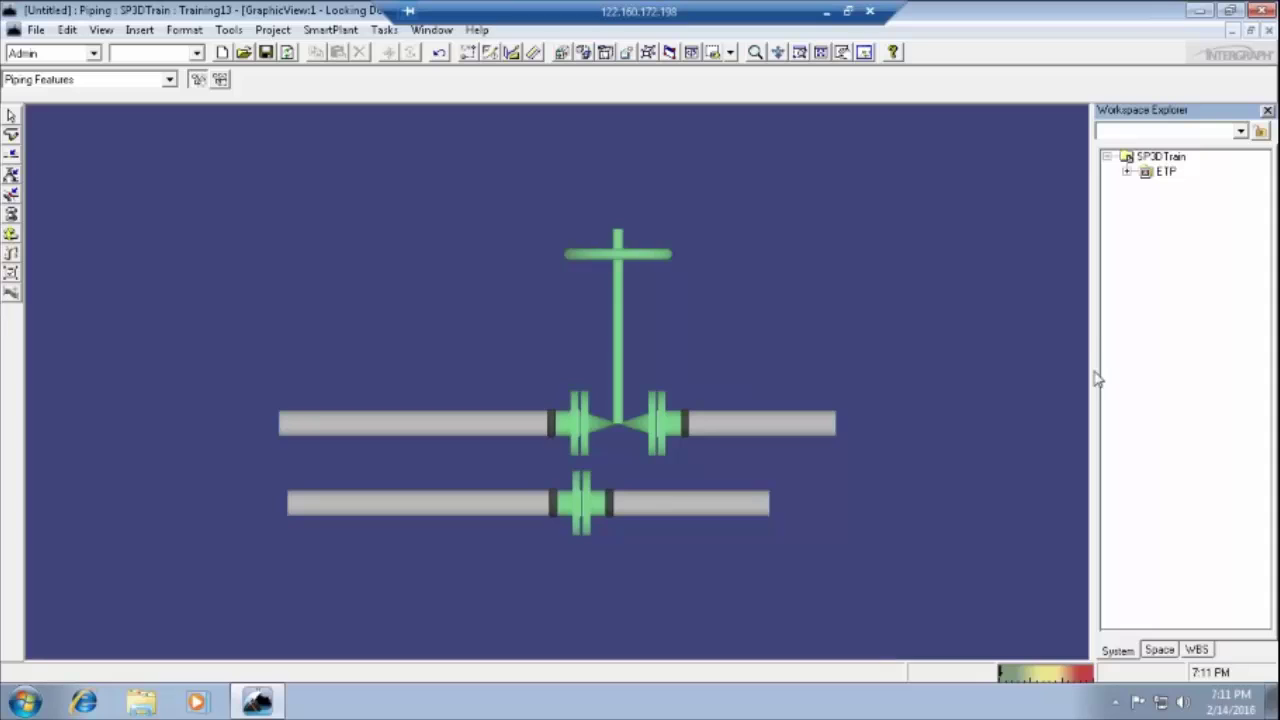
{"action": "left_click_drag", "start_coordinate": [1091, 363], "coordinate": [1008, 375]}
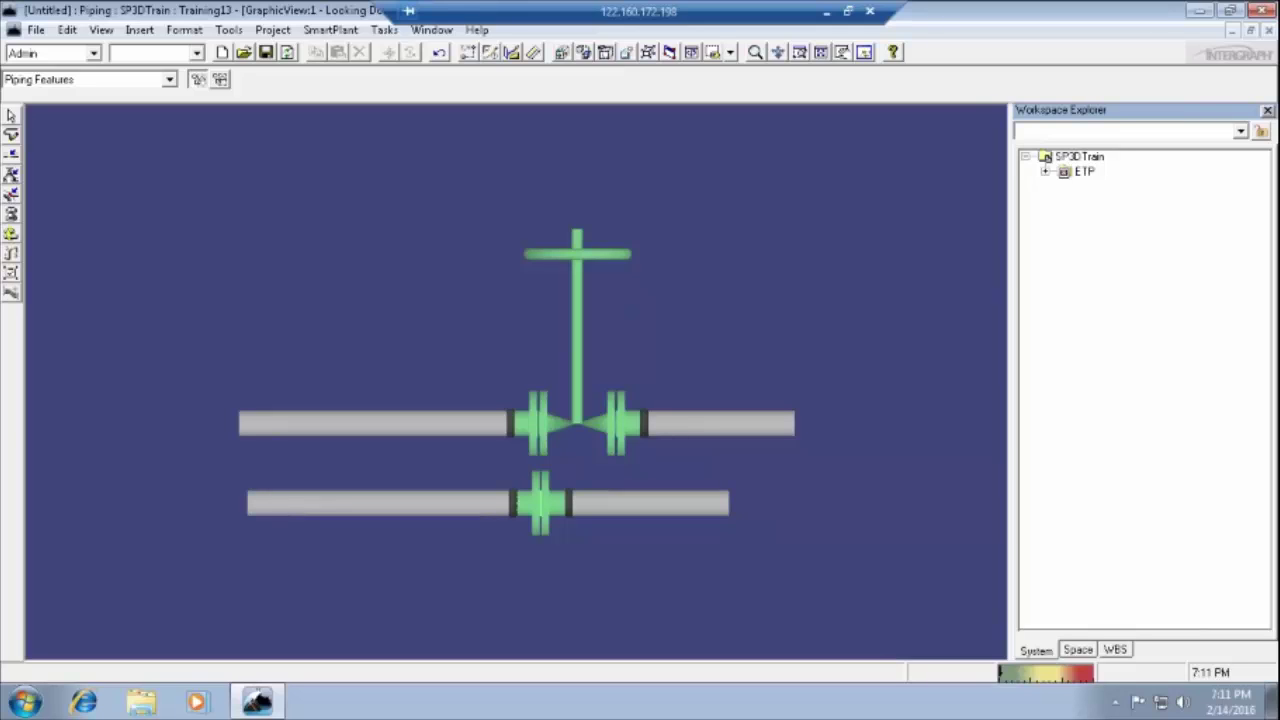
- Expand the ETP system in the Workspace Explorer and check which systems Unit-1 contains
{"action": "left_click", "coordinate": [1045, 172]}
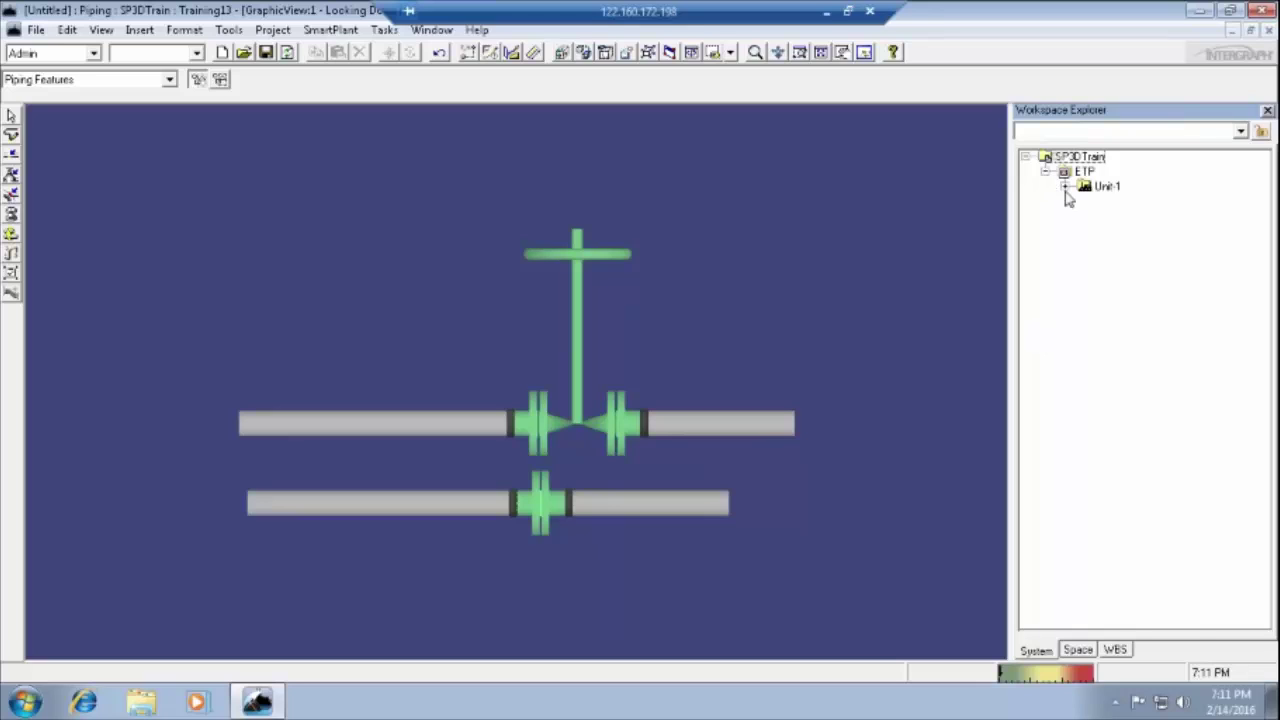
{"action": "left_click", "coordinate": [1065, 186]}
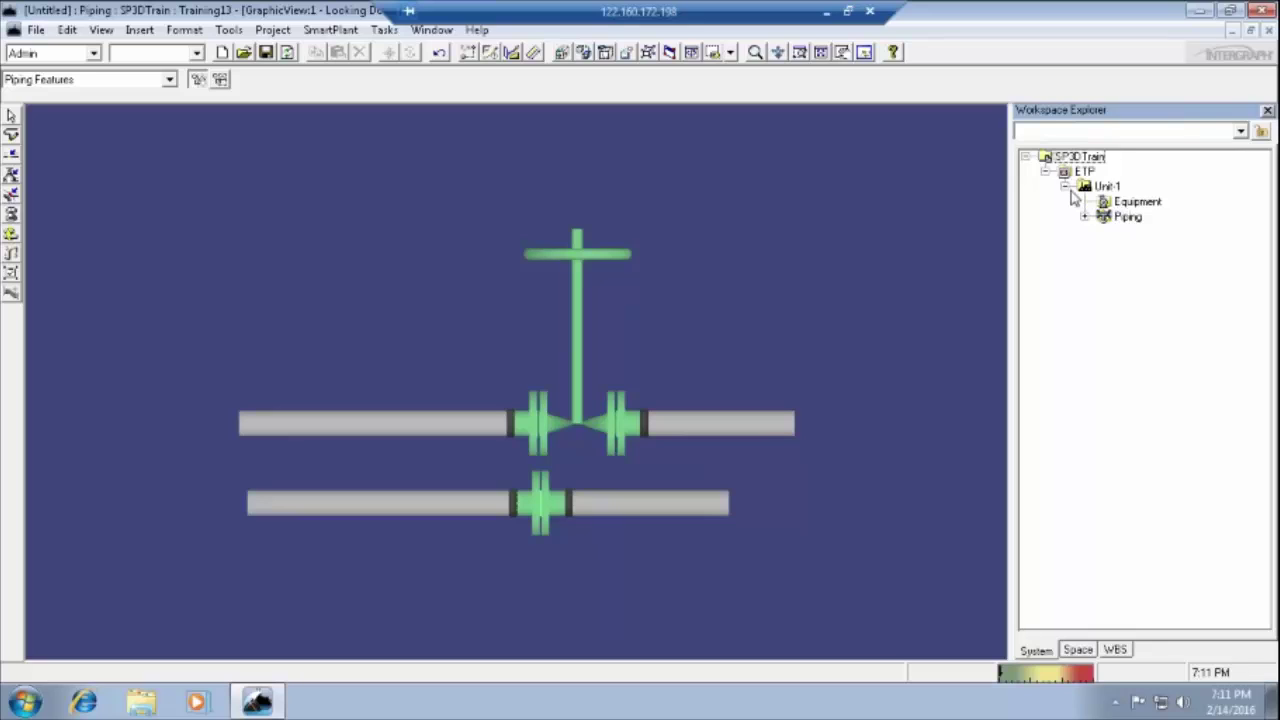
{"action": "left_click", "coordinate": [1065, 187]}
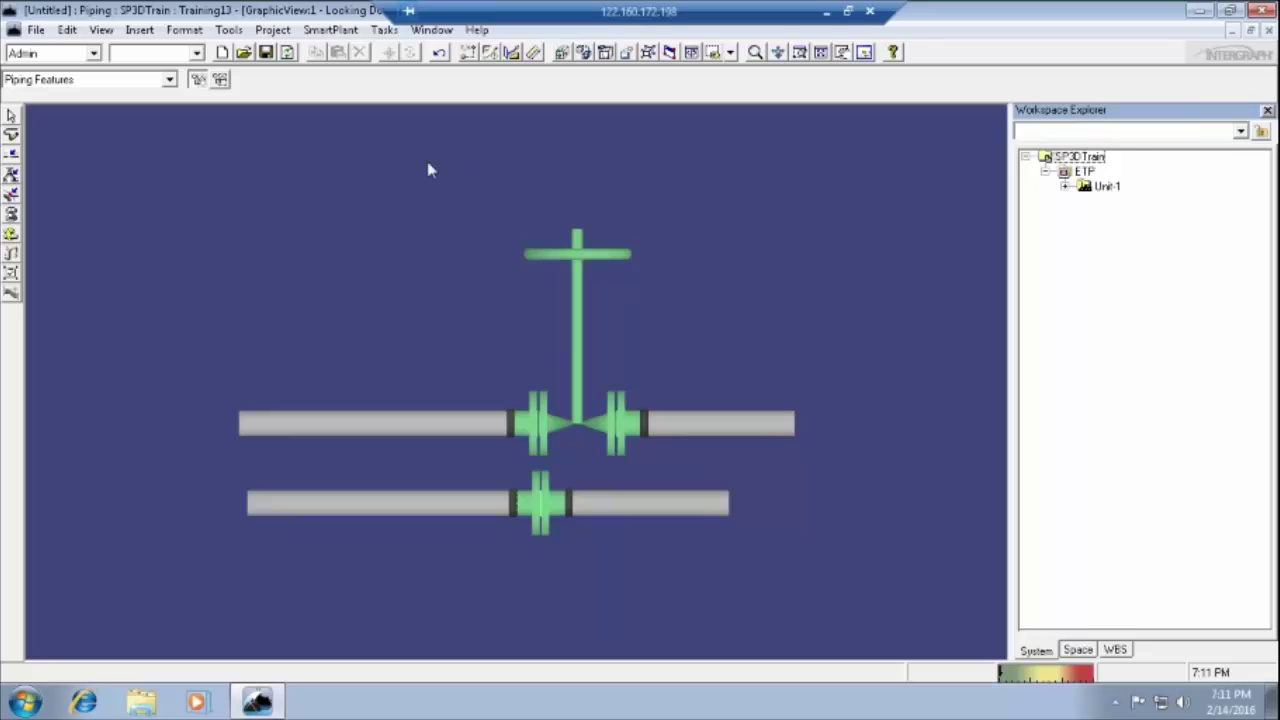
- Set the object selection filter to All and expand Unit-1 and its Piping system
{"action": "left_click", "coordinate": [113, 84]}
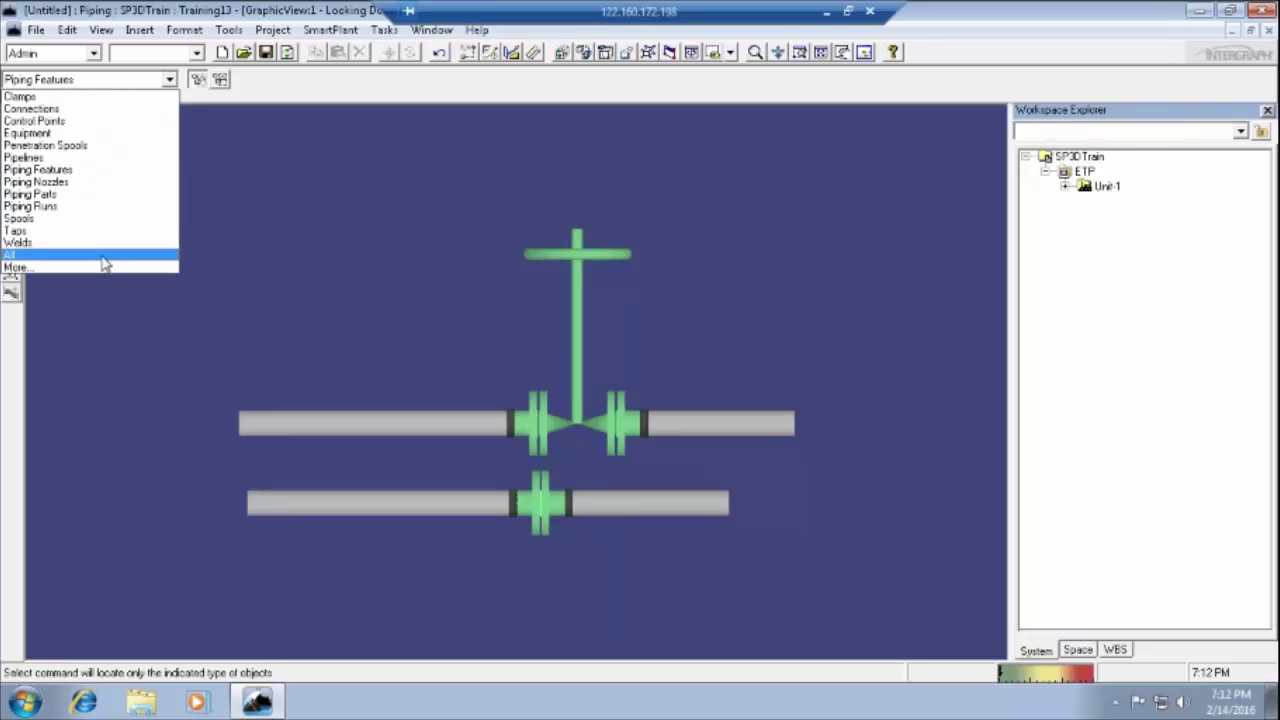
{"action": "left_click", "coordinate": [331, 260]}
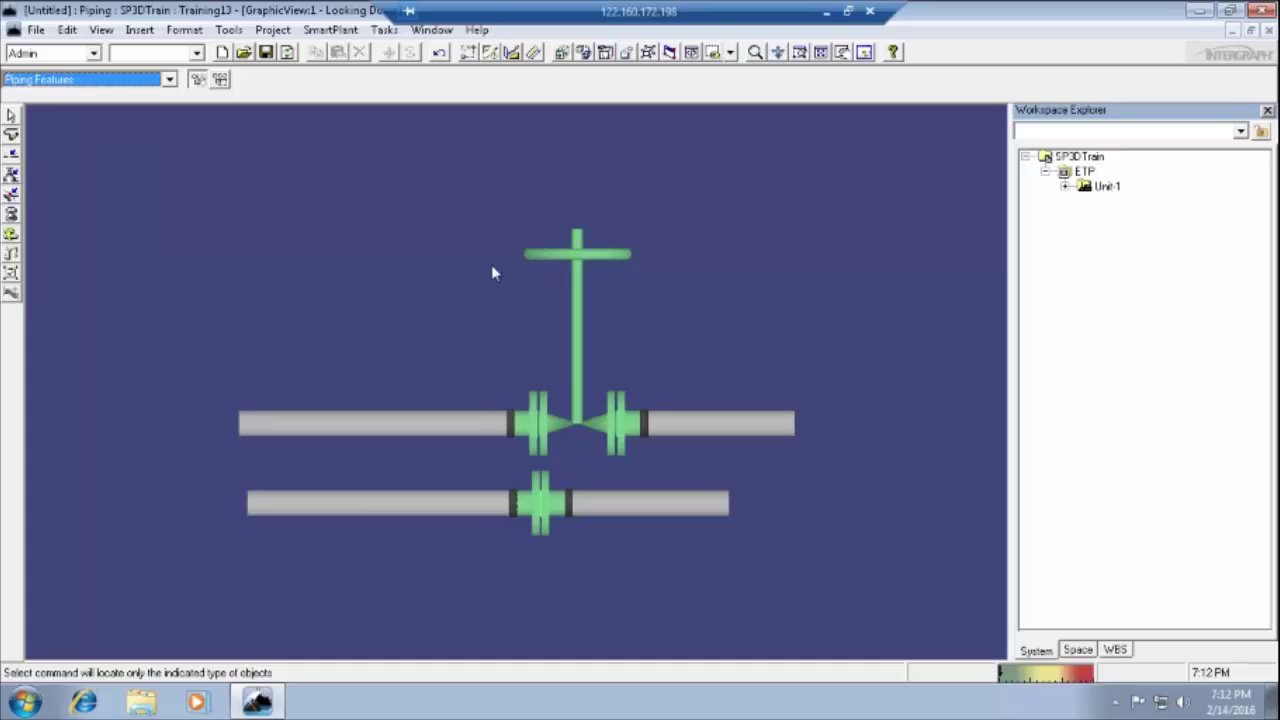
{"action": "left_click", "coordinate": [106, 80]}
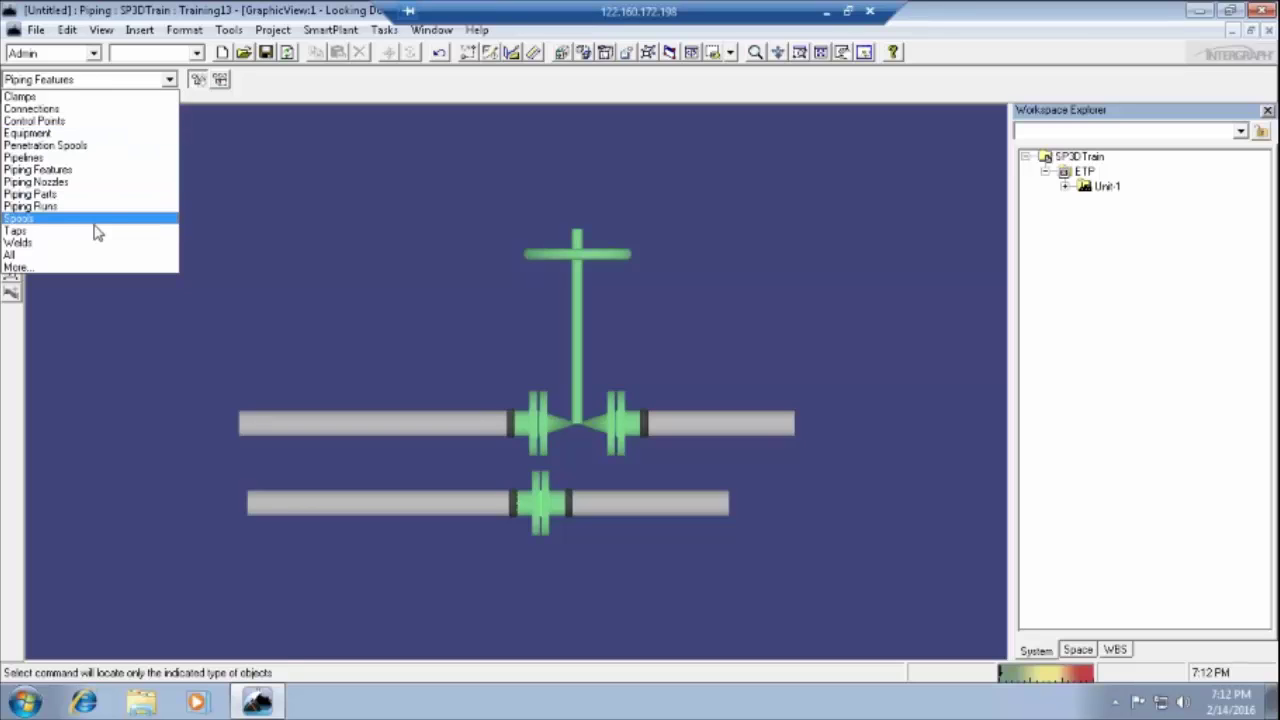
{"action": "left_click", "coordinate": [95, 256]}
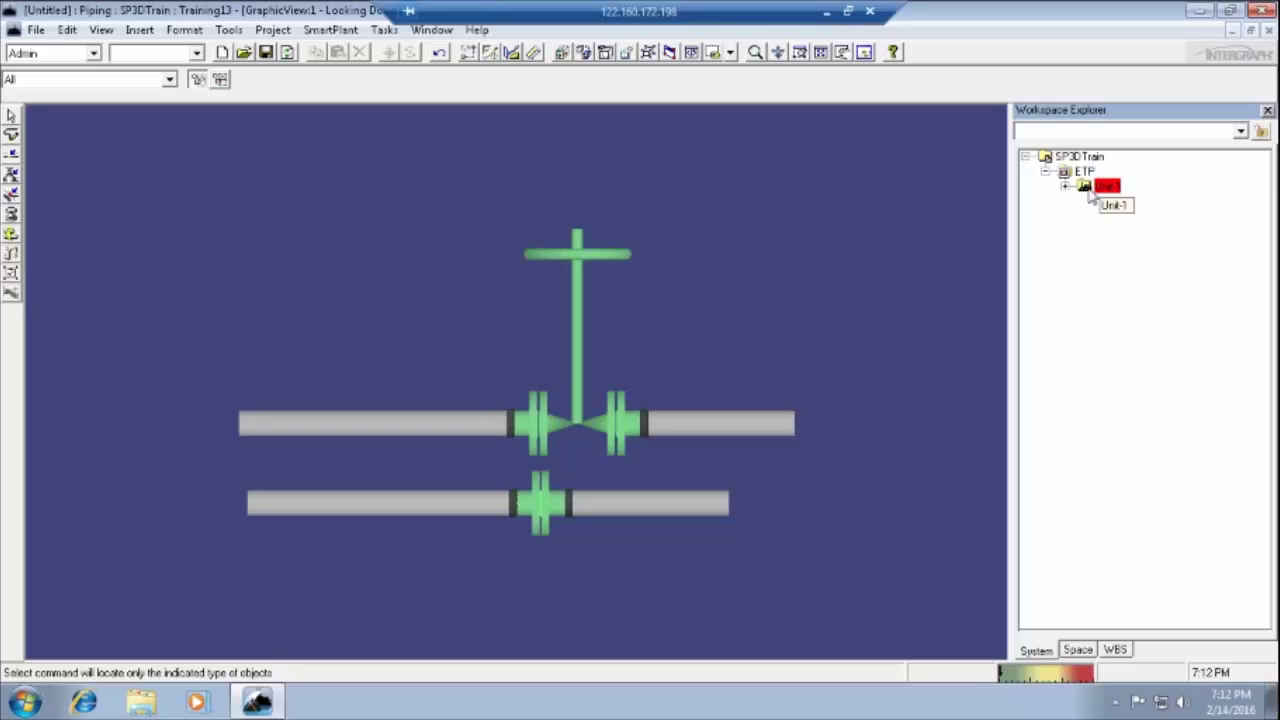
{"action": "double_click", "coordinate": [1112, 190]}
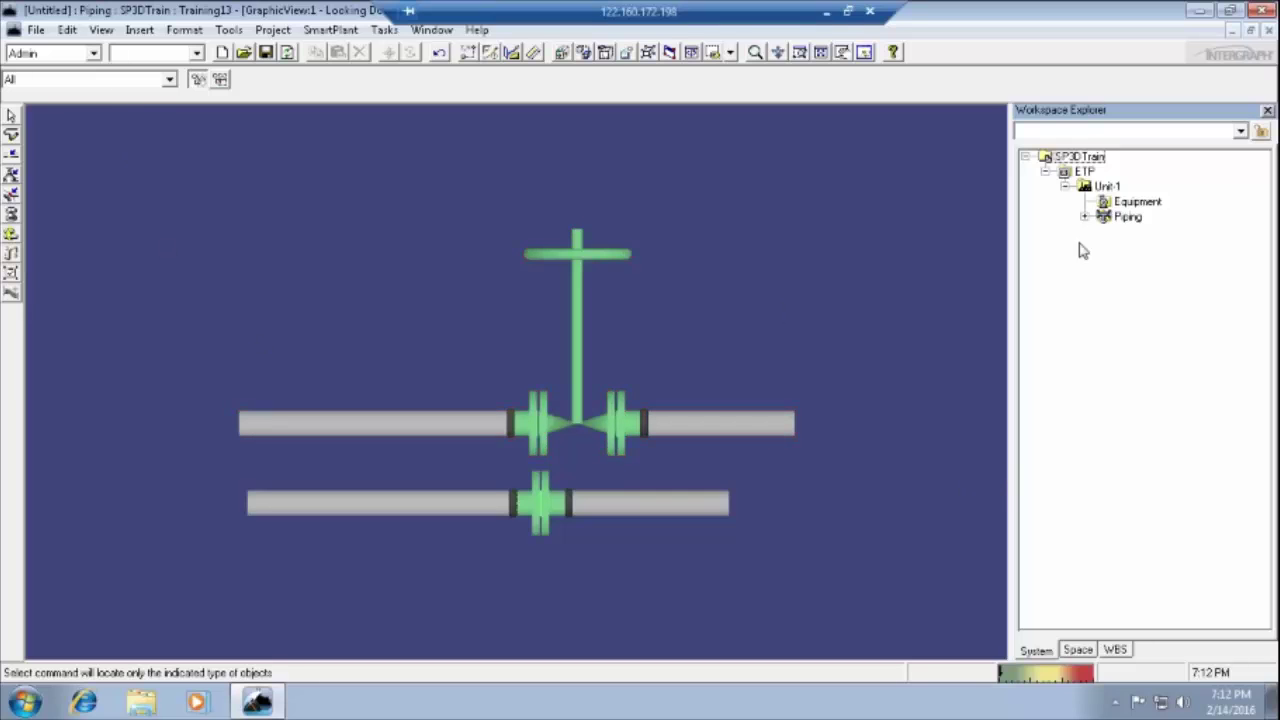
{"action": "left_click", "coordinate": [1085, 216]}
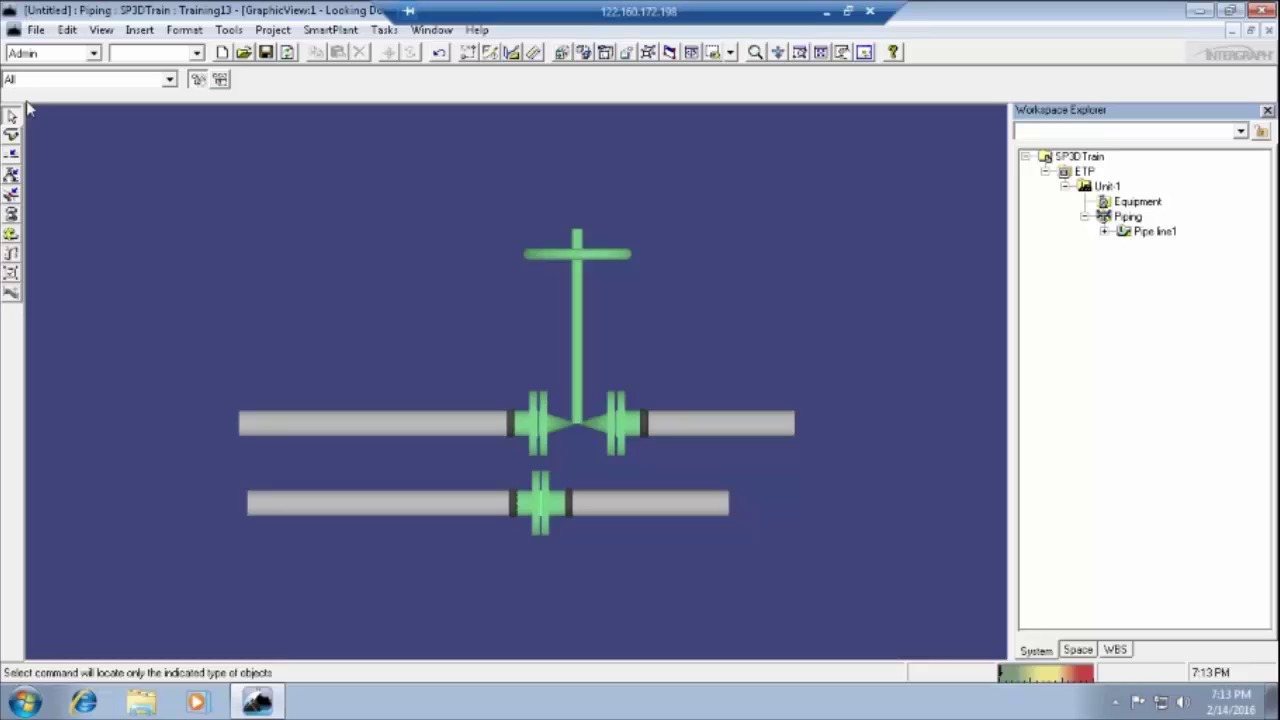
- Limit selection to Piping Runs, expand Pipe line1 and highlight its first pipe run in the model
{"action": "left_click", "coordinate": [100, 80]}
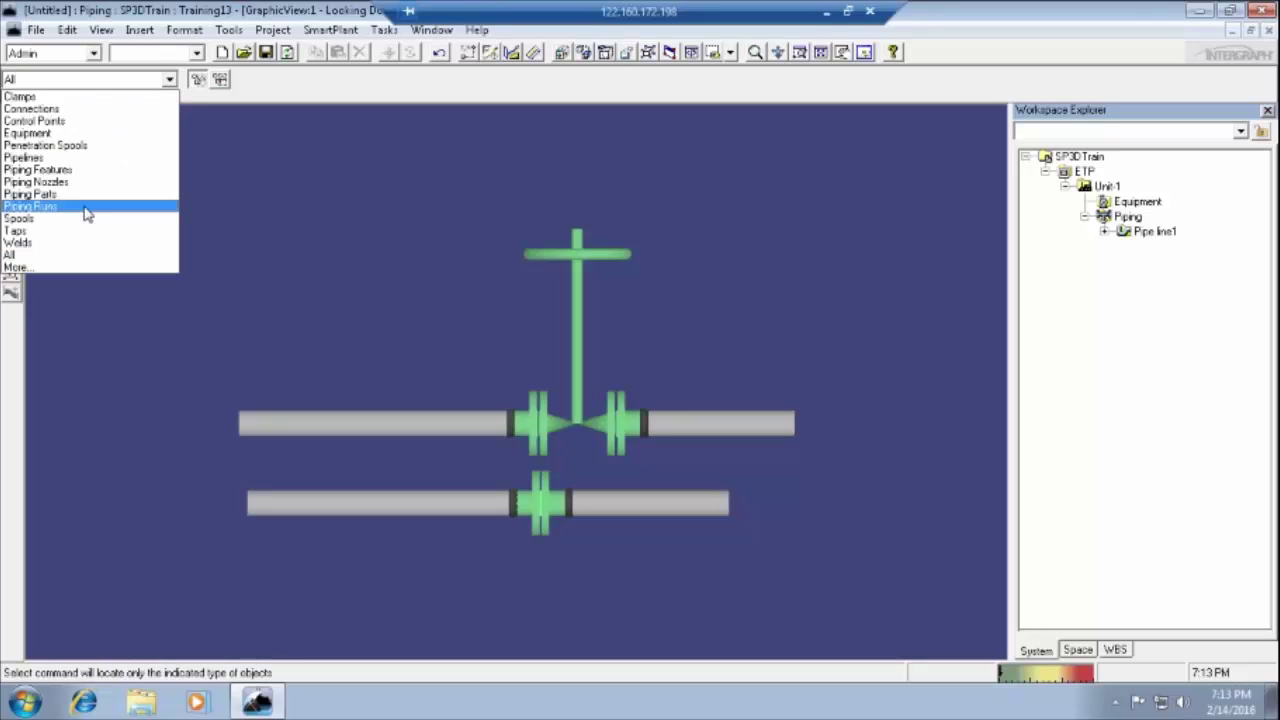
{"action": "left_click", "coordinate": [84, 208]}
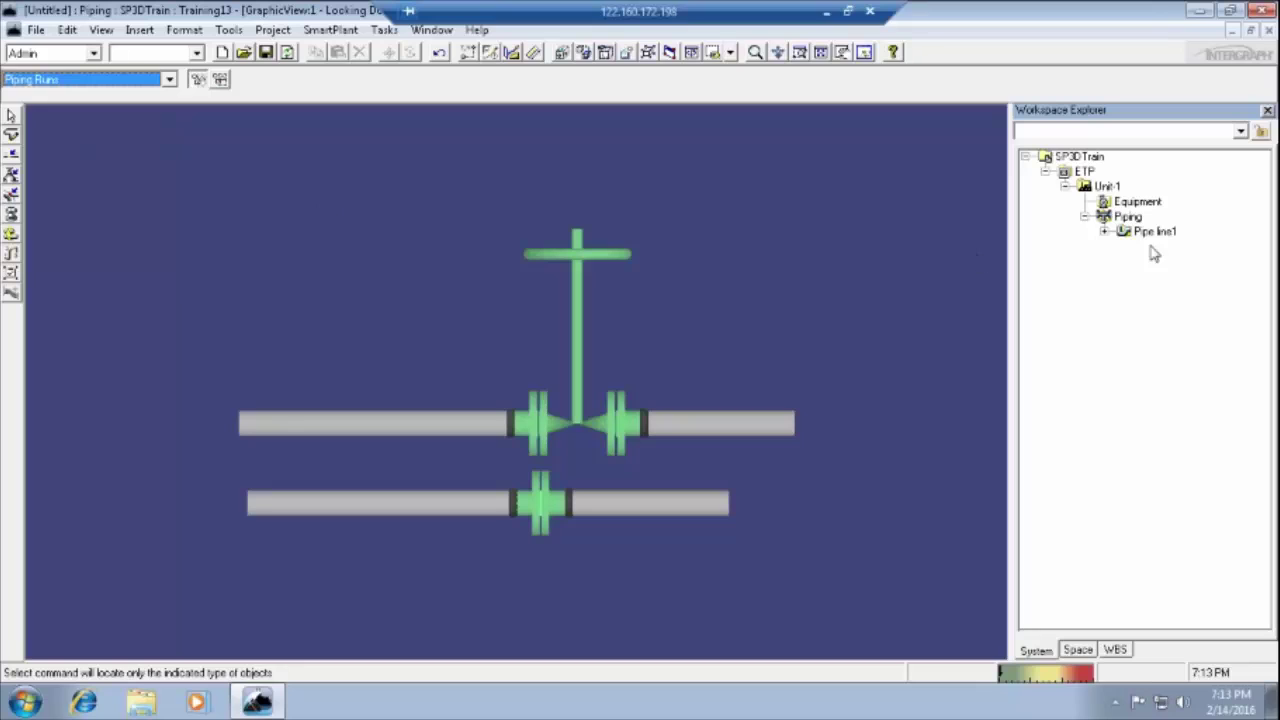
{"action": "left_click", "coordinate": [1104, 232]}
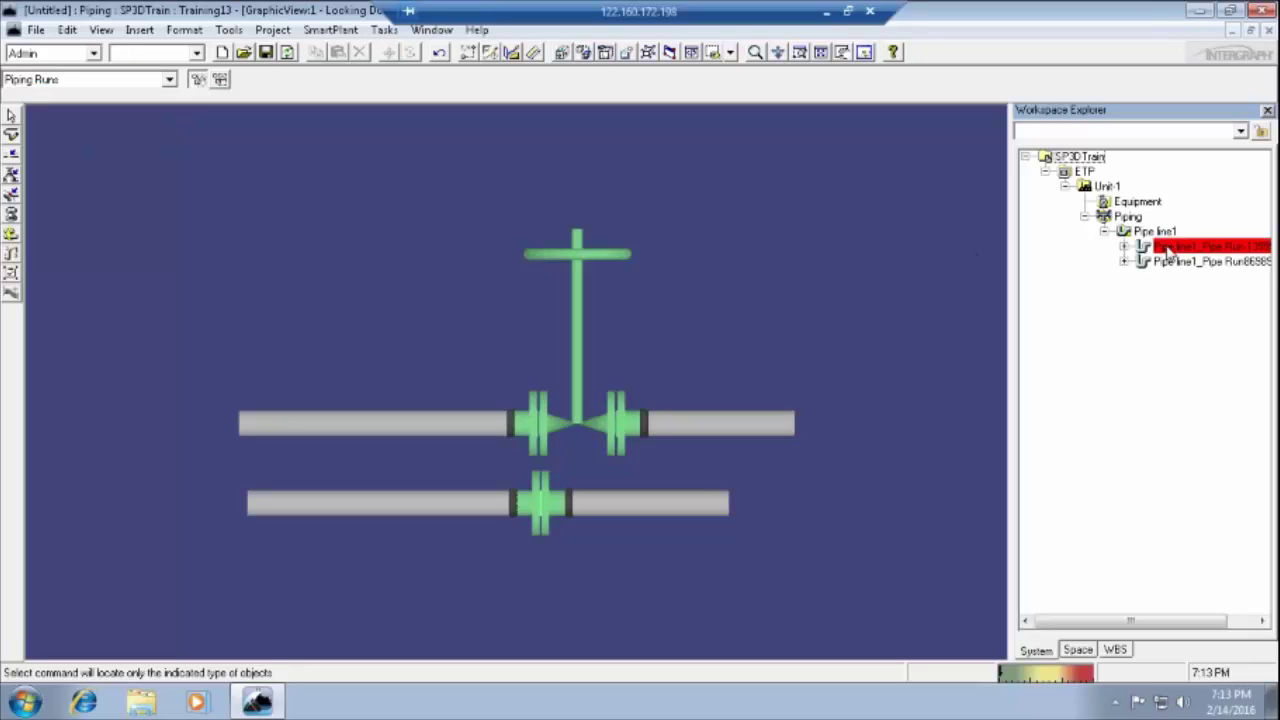
{"action": "left_click", "coordinate": [1160, 246]}
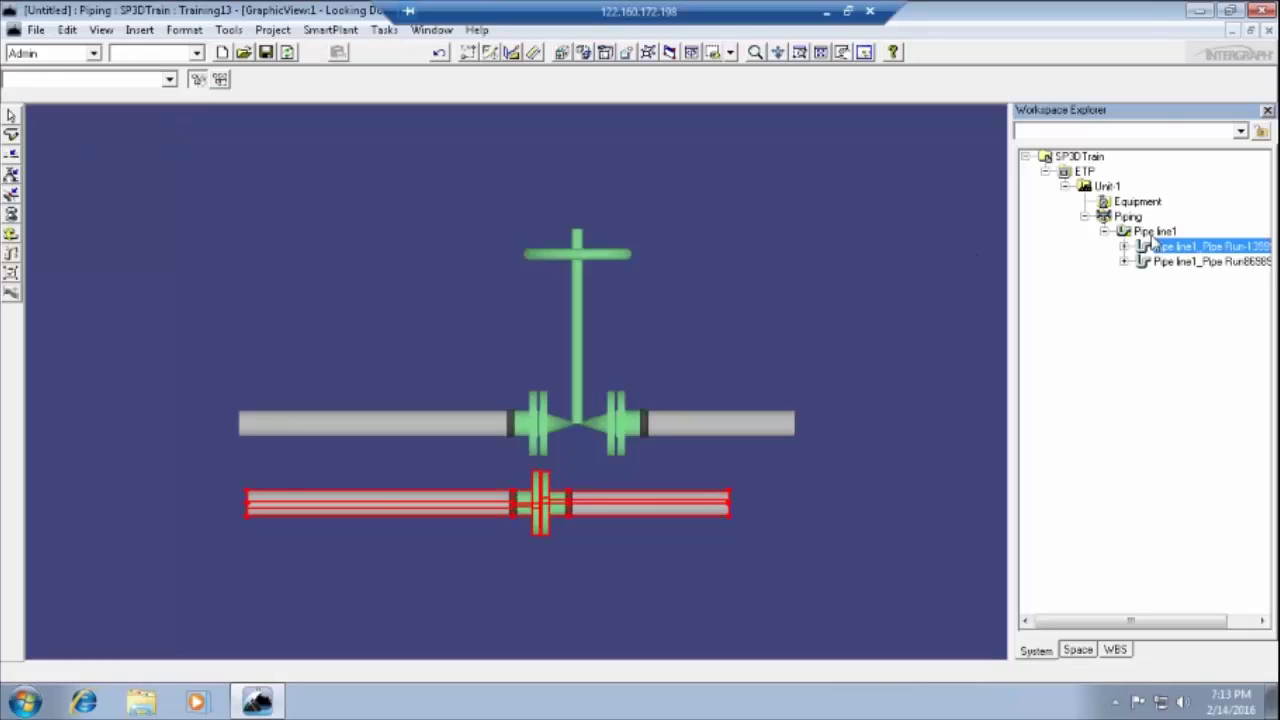
{"action": "left_click", "coordinate": [752, 252]}
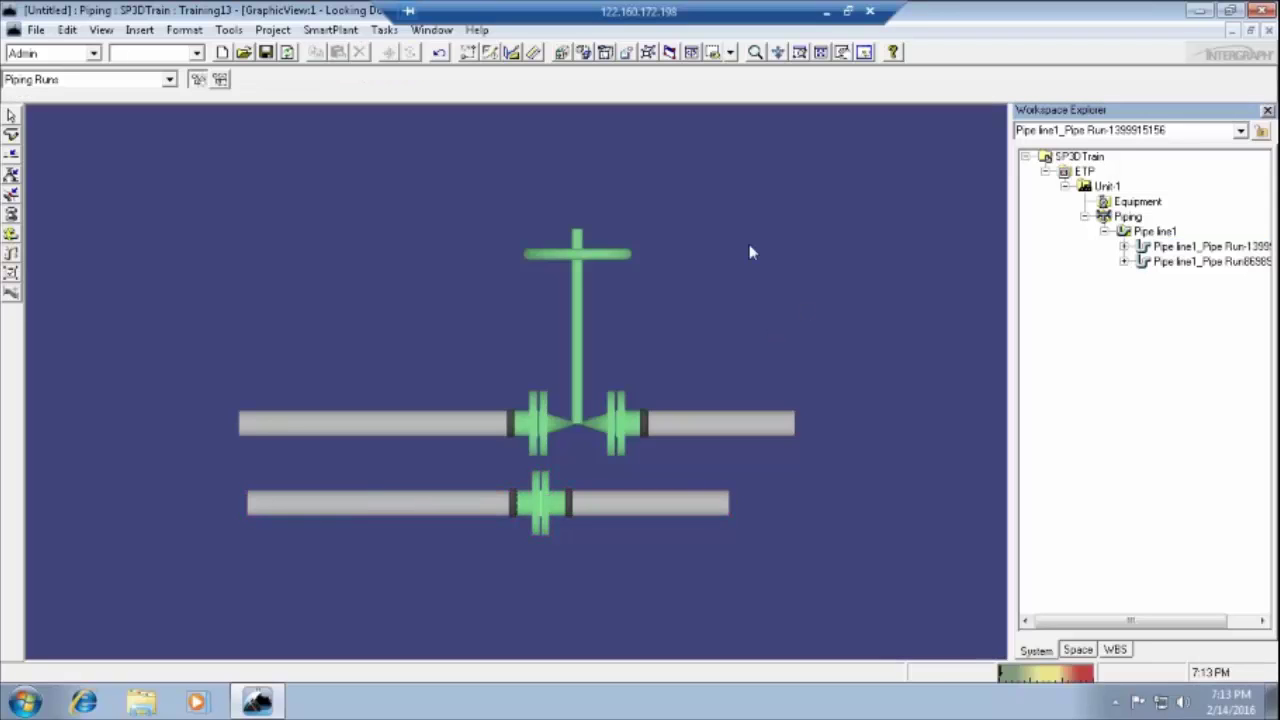
- Collapse Pipe line1 and delete the whole pipeline with the selection filter set to All
{"action": "left_click", "coordinate": [1104, 232]}
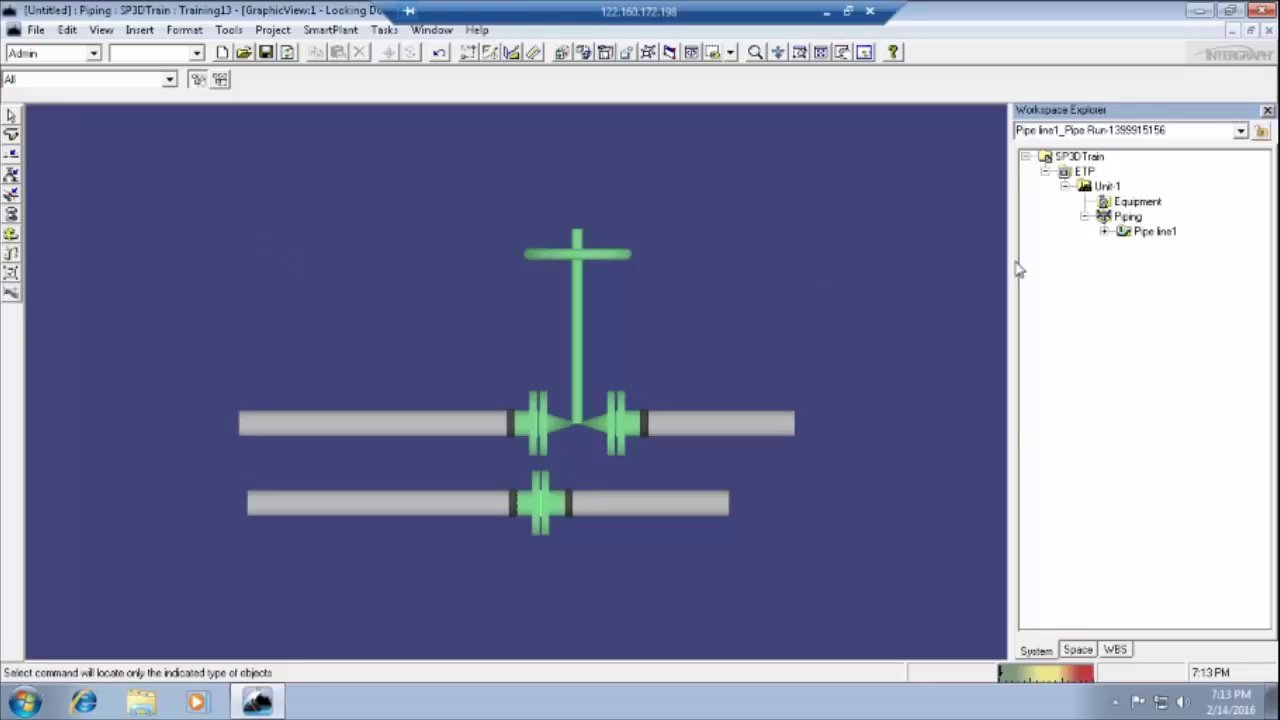
{"action": "left_click", "coordinate": [1143, 233]}
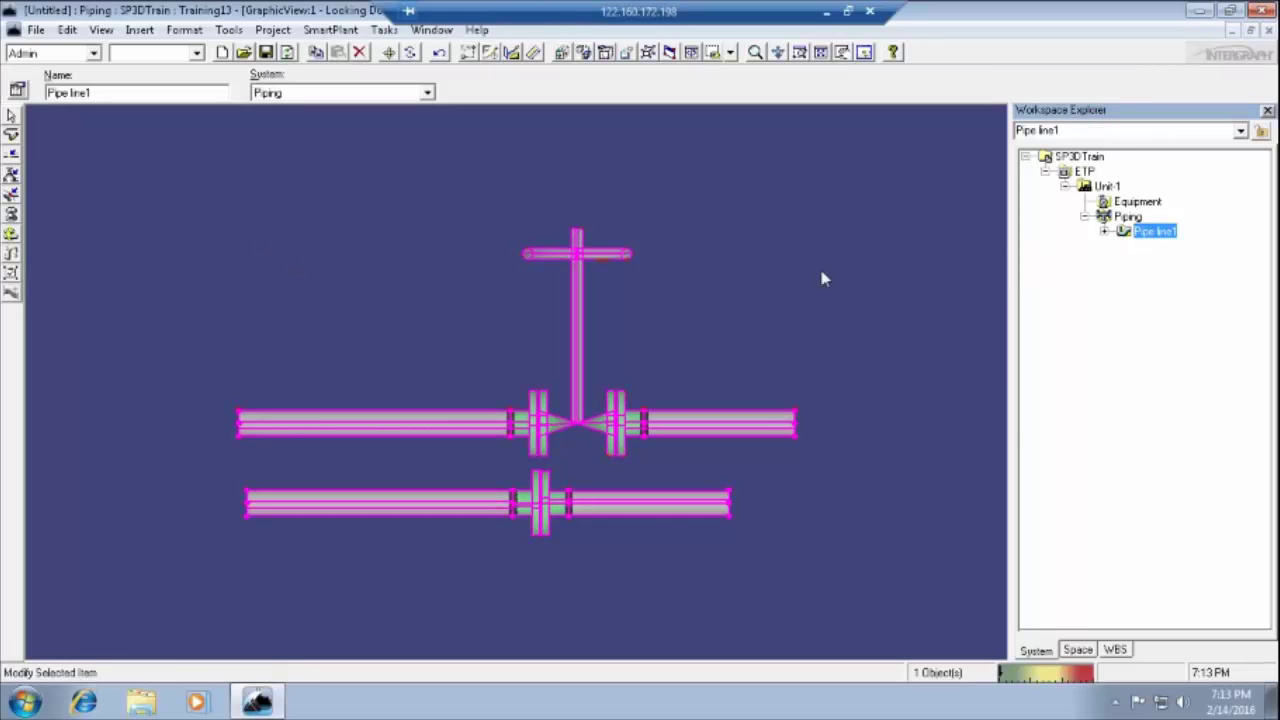
{"action": "key", "text": "Delete"}
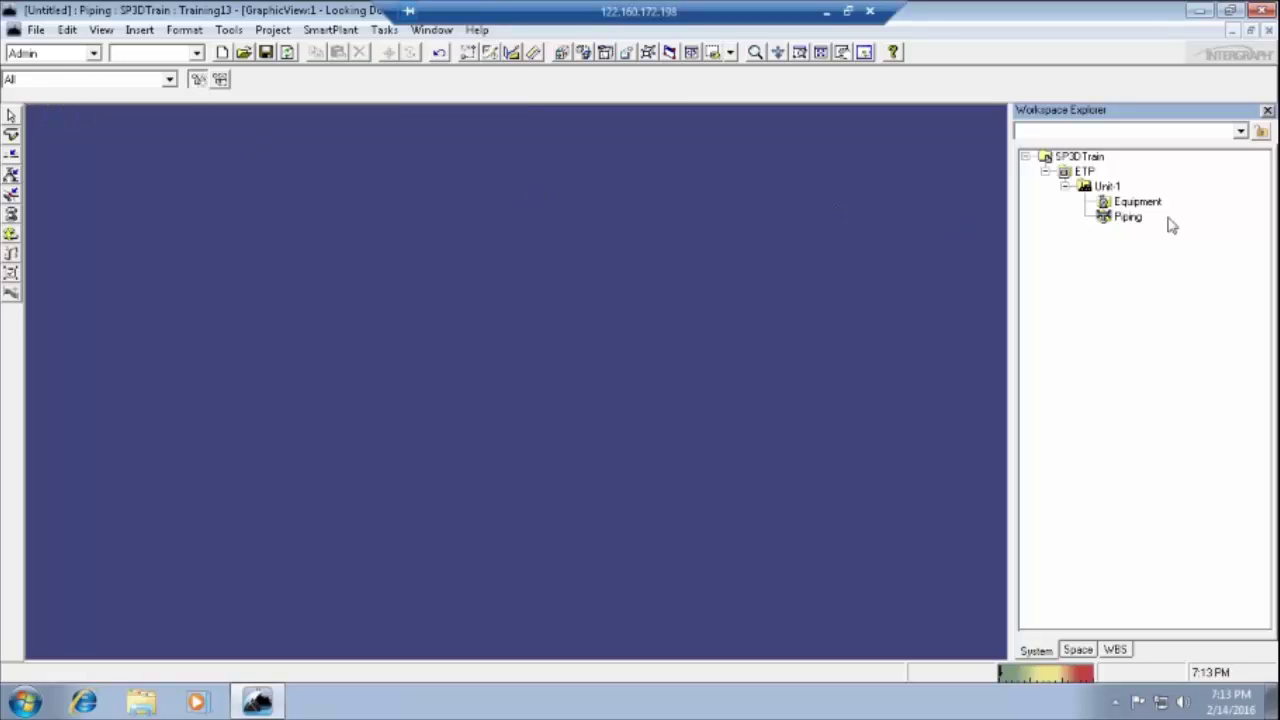
- Start a new pipeline under Unit-1's Piping system and name it Main Header
{"action": "left_click", "coordinate": [1128, 219]}
{"action": "left_click", "coordinate": [1128, 218]}
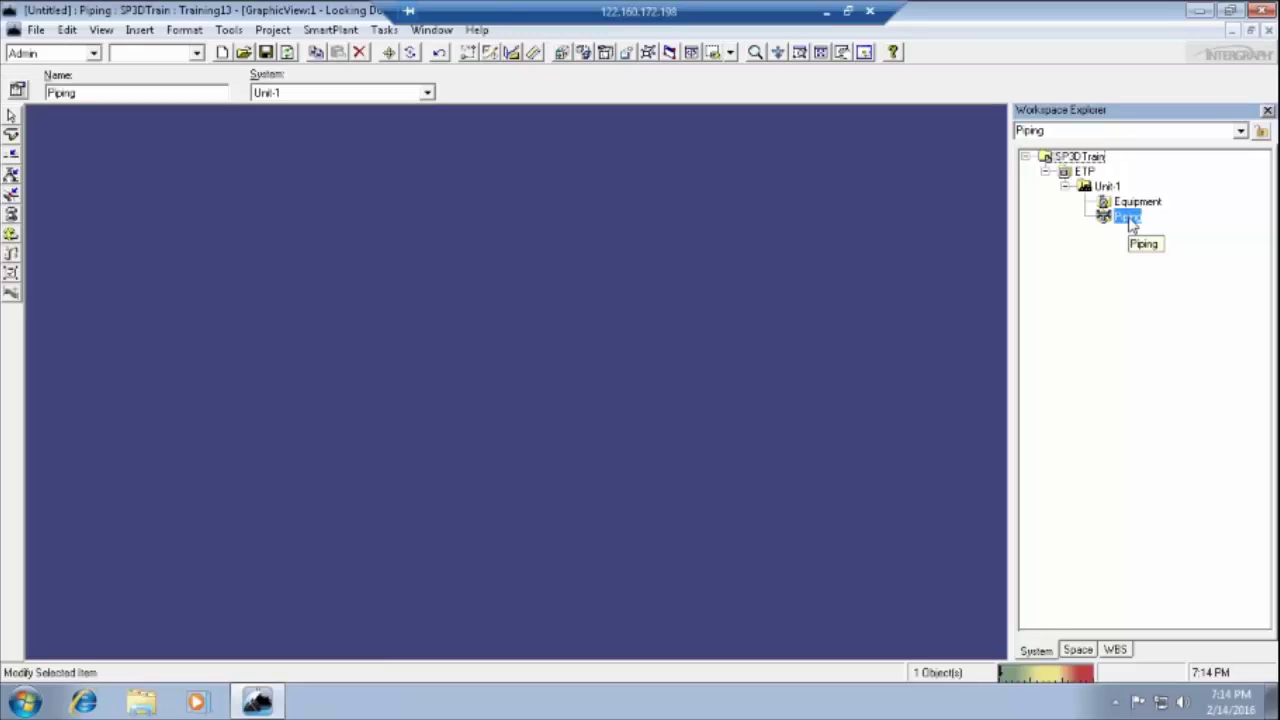
{"action": "right_click", "coordinate": [1130, 224]}
{"action": "mouse_move", "coordinate": [1140, 229]}
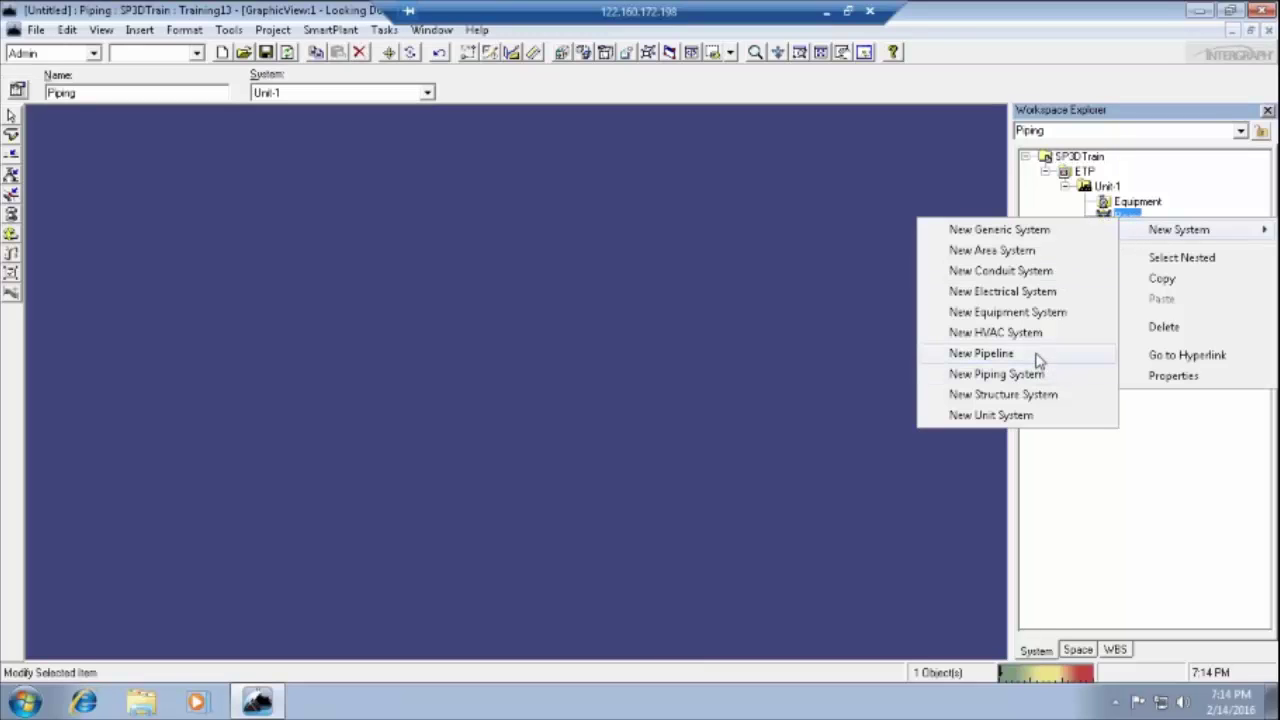
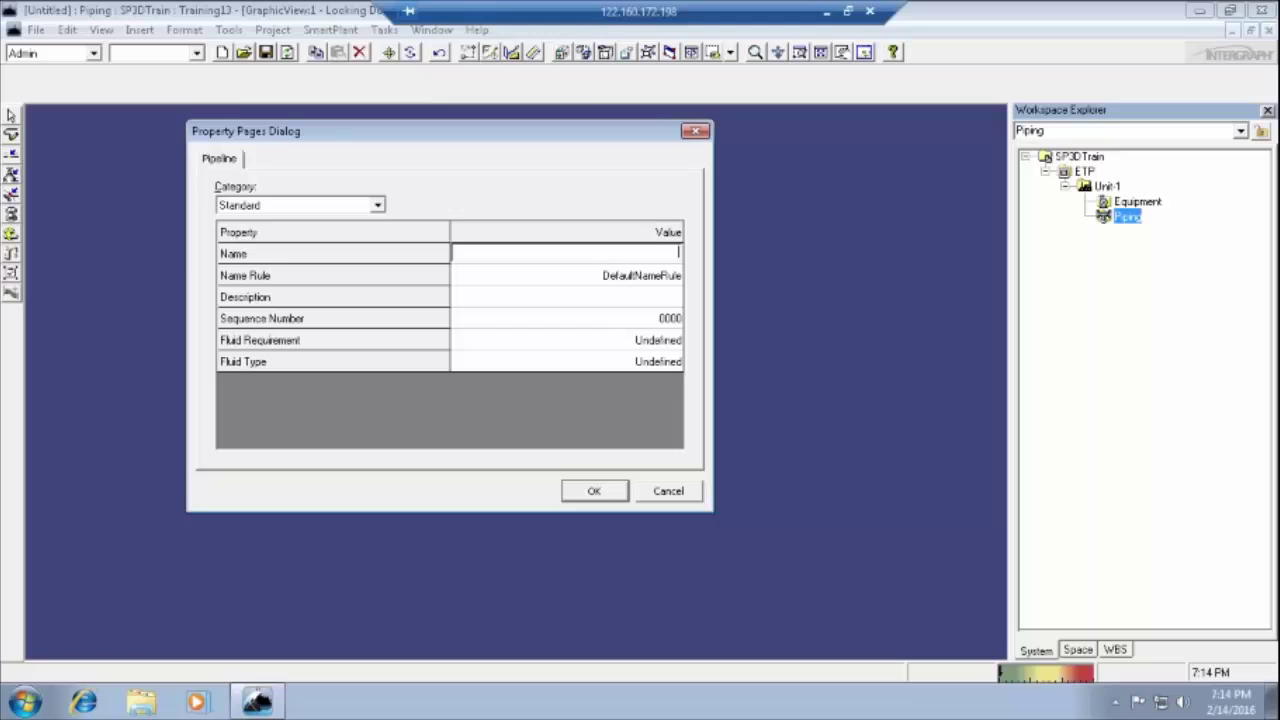
{"action": "type", "text": "Main Heade"}
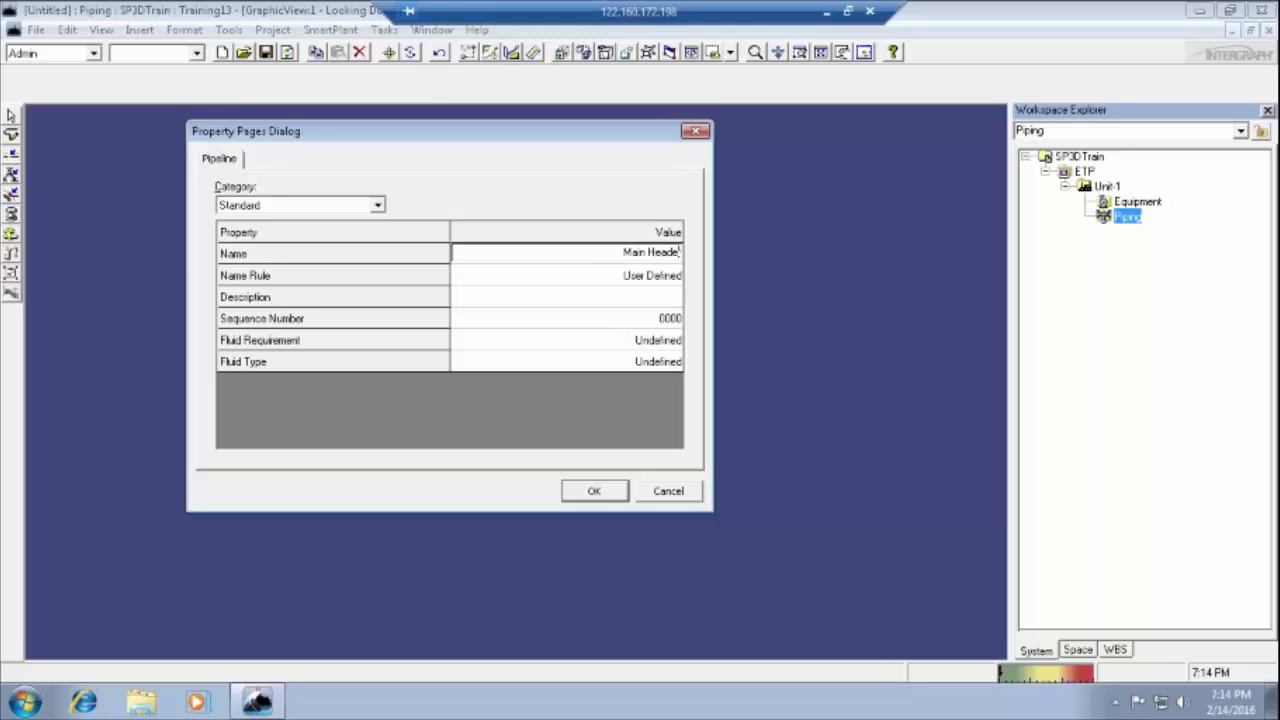
- Set the Main Header pipeline's fluid requirement to Process
{"action": "left_click", "coordinate": [645, 340]}
{"action": "left_click", "coordinate": [645, 345]}
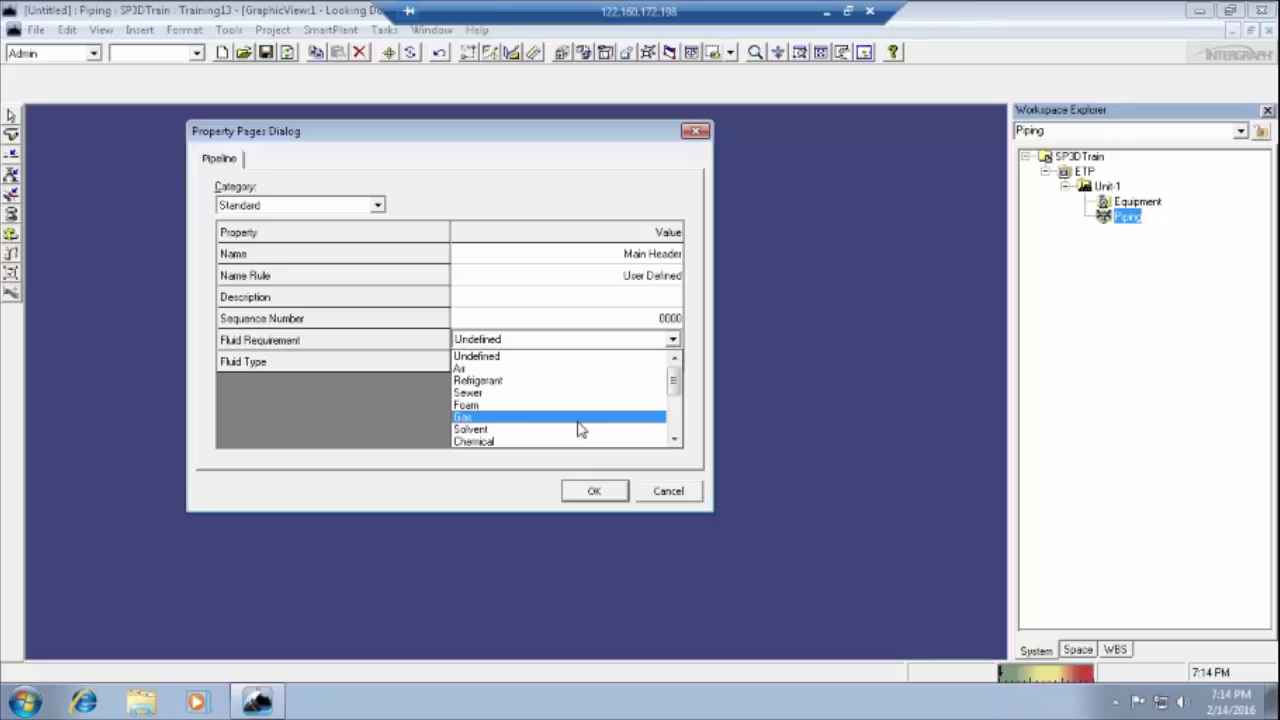
{"action": "left_click", "coordinate": [674, 441]}
{"action": "left_click", "coordinate": [674, 441]}
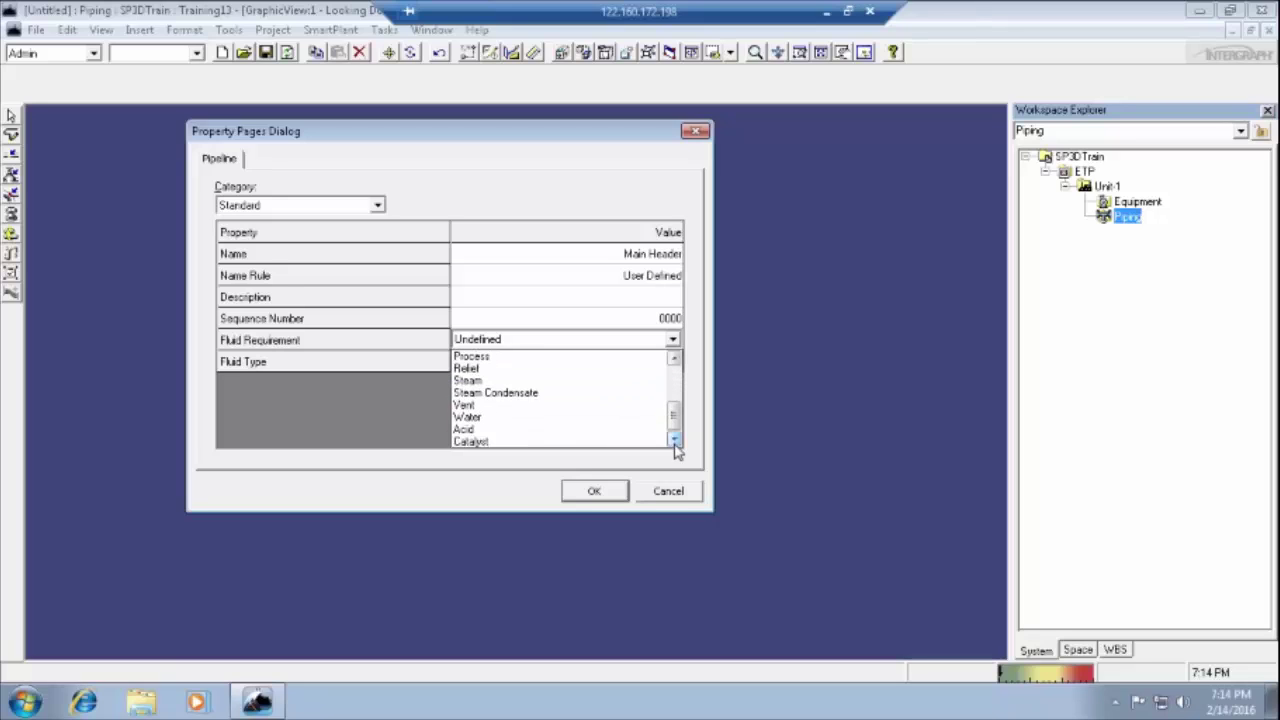
{"action": "left_click", "coordinate": [675, 441]}
{"action": "left_click", "coordinate": [675, 359]}
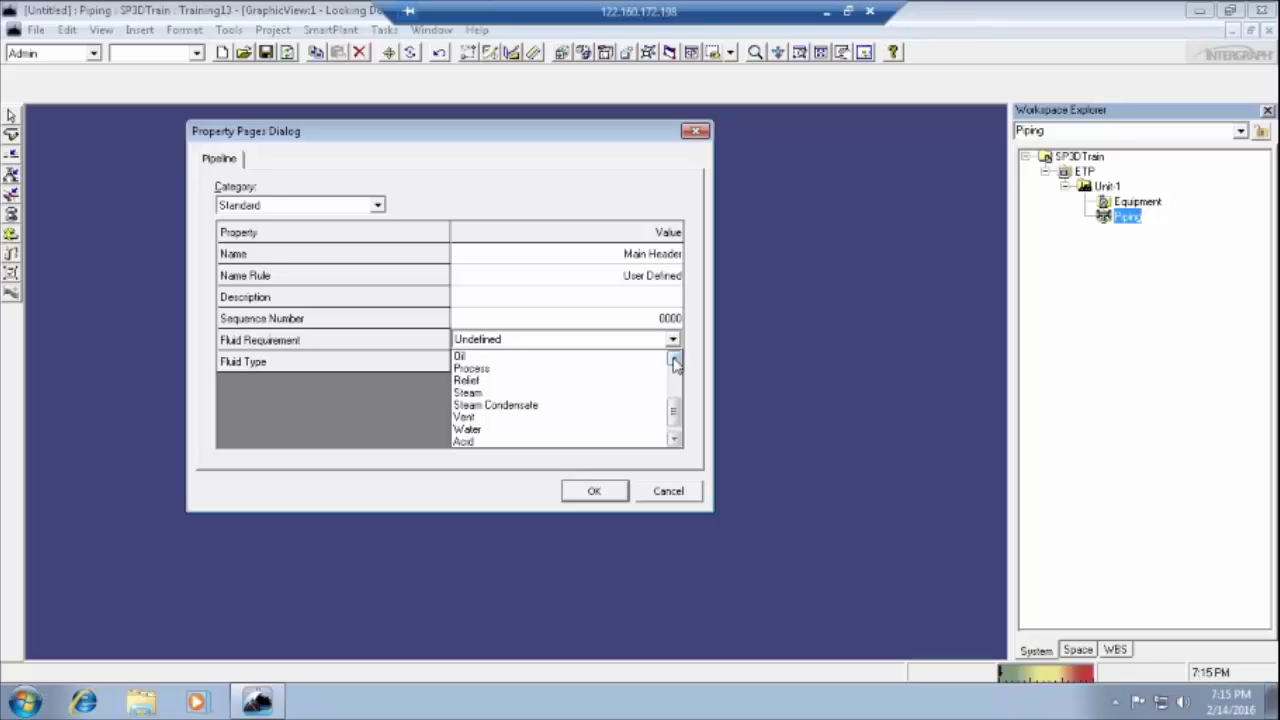
{"action": "left_click", "coordinate": [552, 370]}
- Set the fluid type to PL, Low temperature process, keep Process as the fluid requirement, and create the Main Header pipeline
{"action": "left_click", "coordinate": [670, 365]}
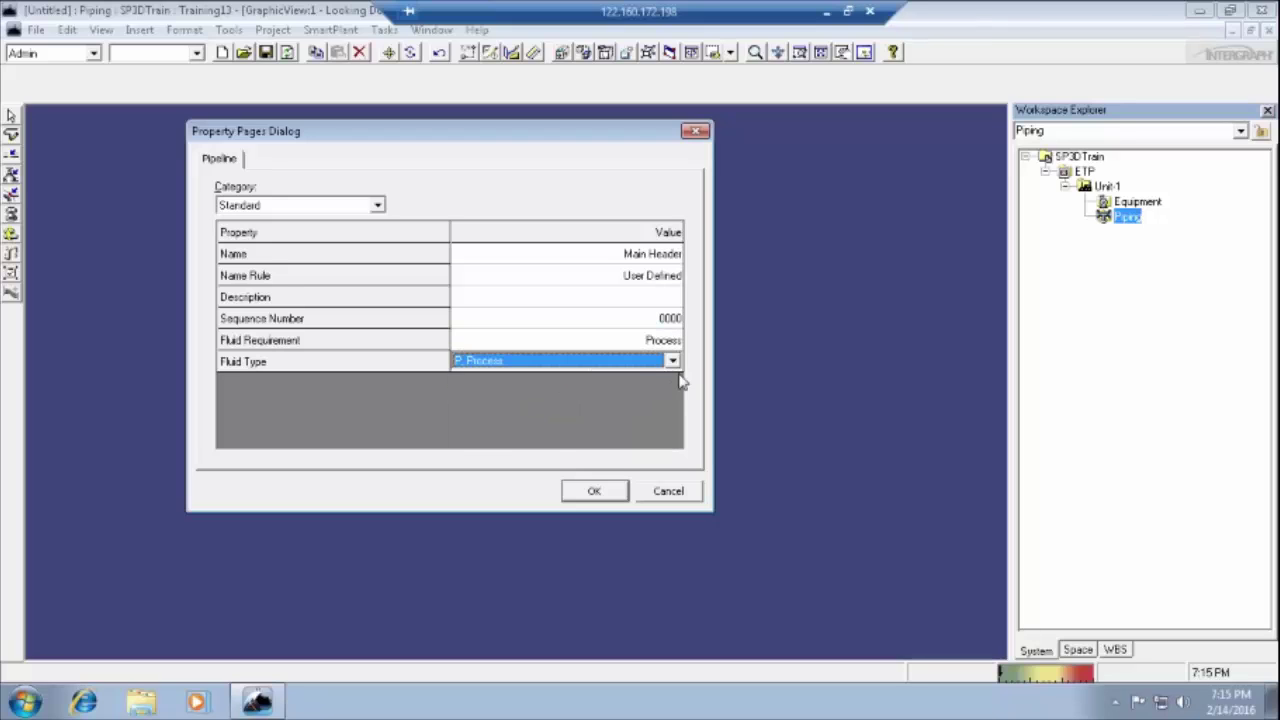
{"action": "left_click", "coordinate": [637, 363]}
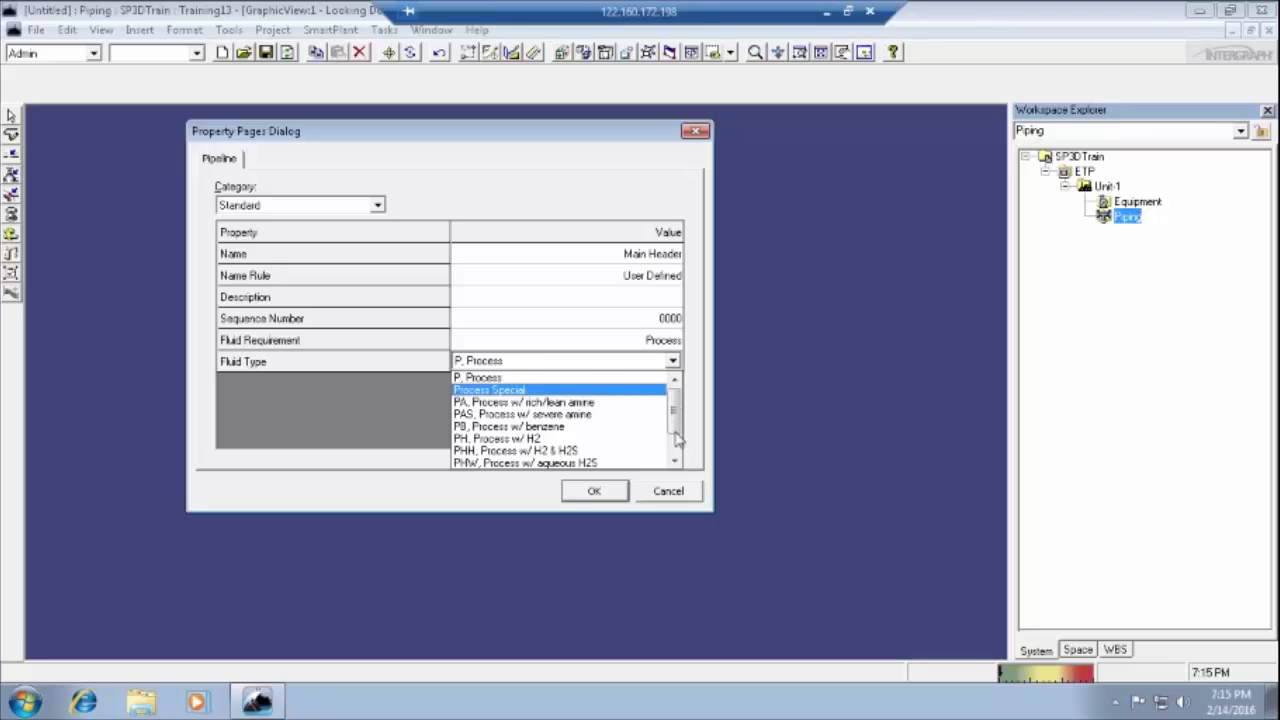
{"action": "left_click", "coordinate": [676, 463]}
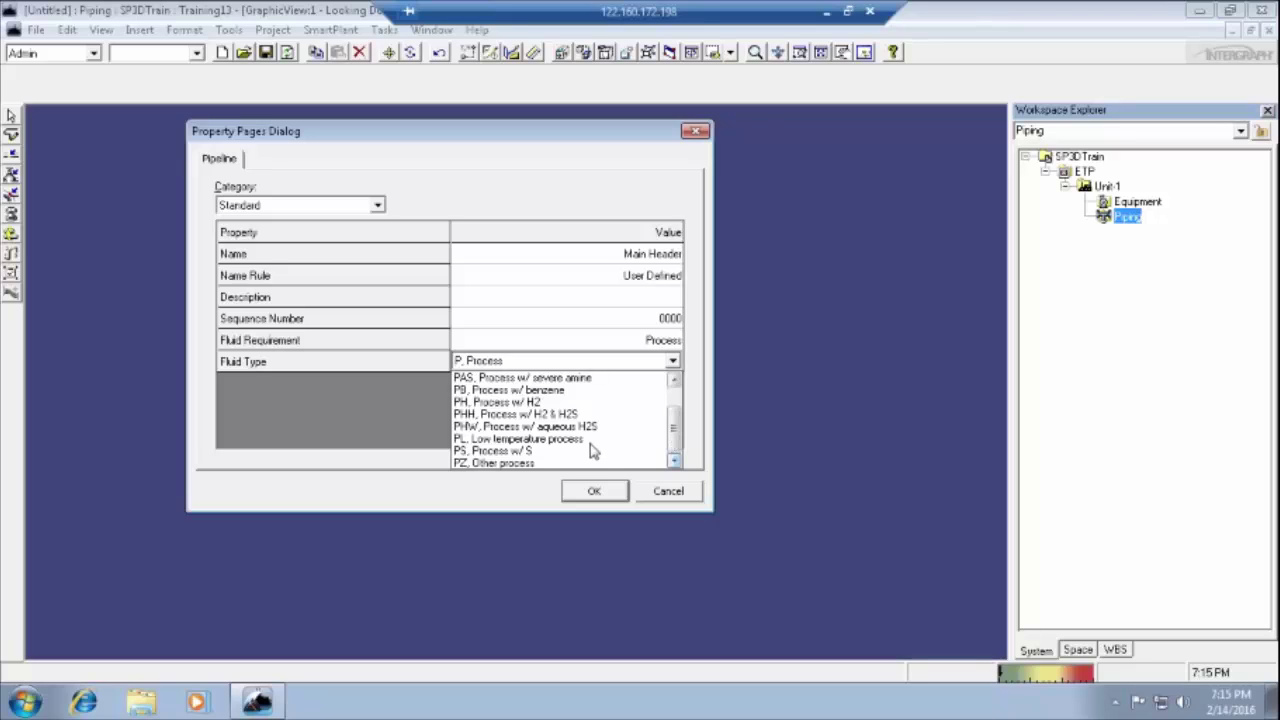
{"action": "left_click", "coordinate": [620, 446]}
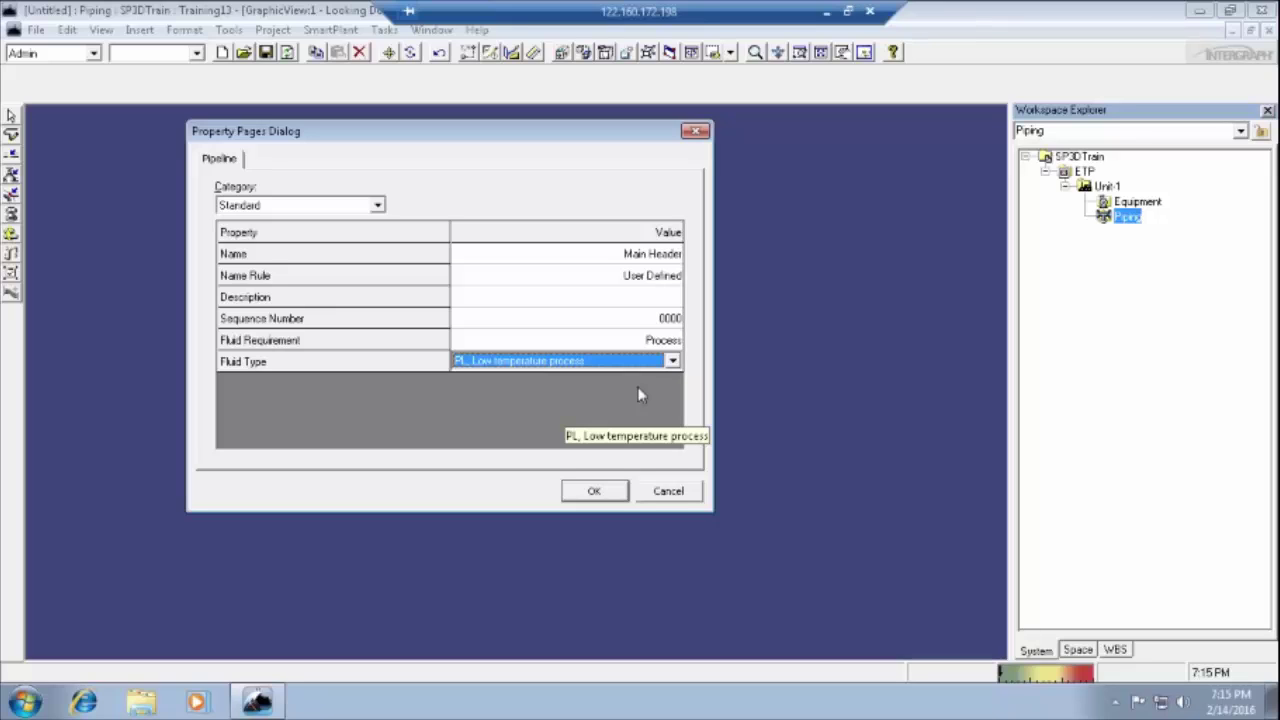
{"action": "left_click", "coordinate": [645, 341]}
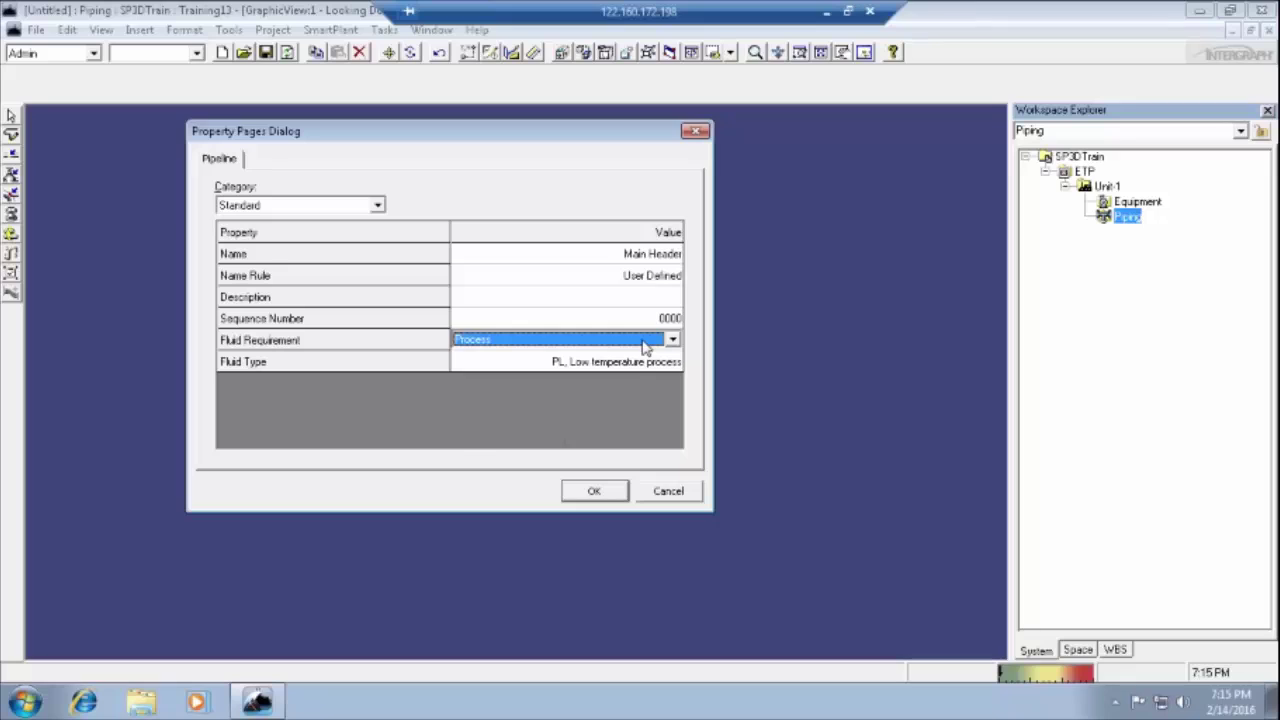
{"action": "left_click", "coordinate": [645, 343]}
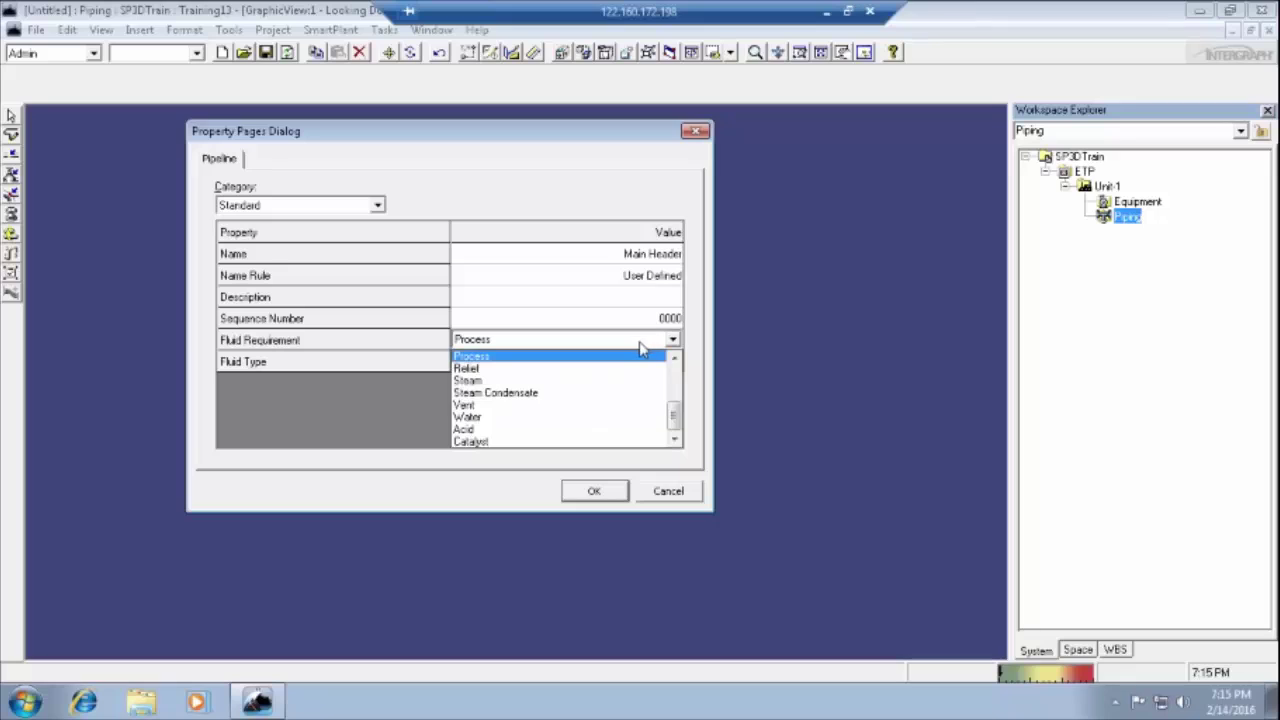
{"action": "left_click", "coordinate": [590, 358]}
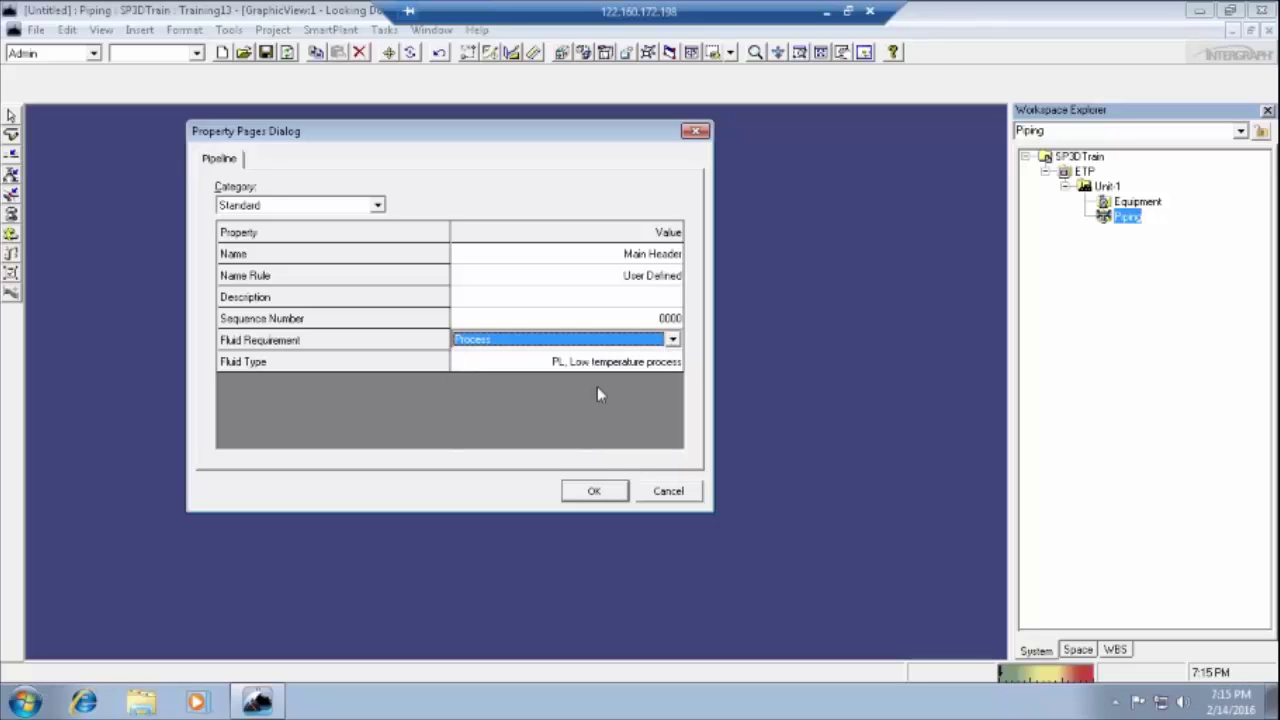
{"action": "key", "text": "Tab"}
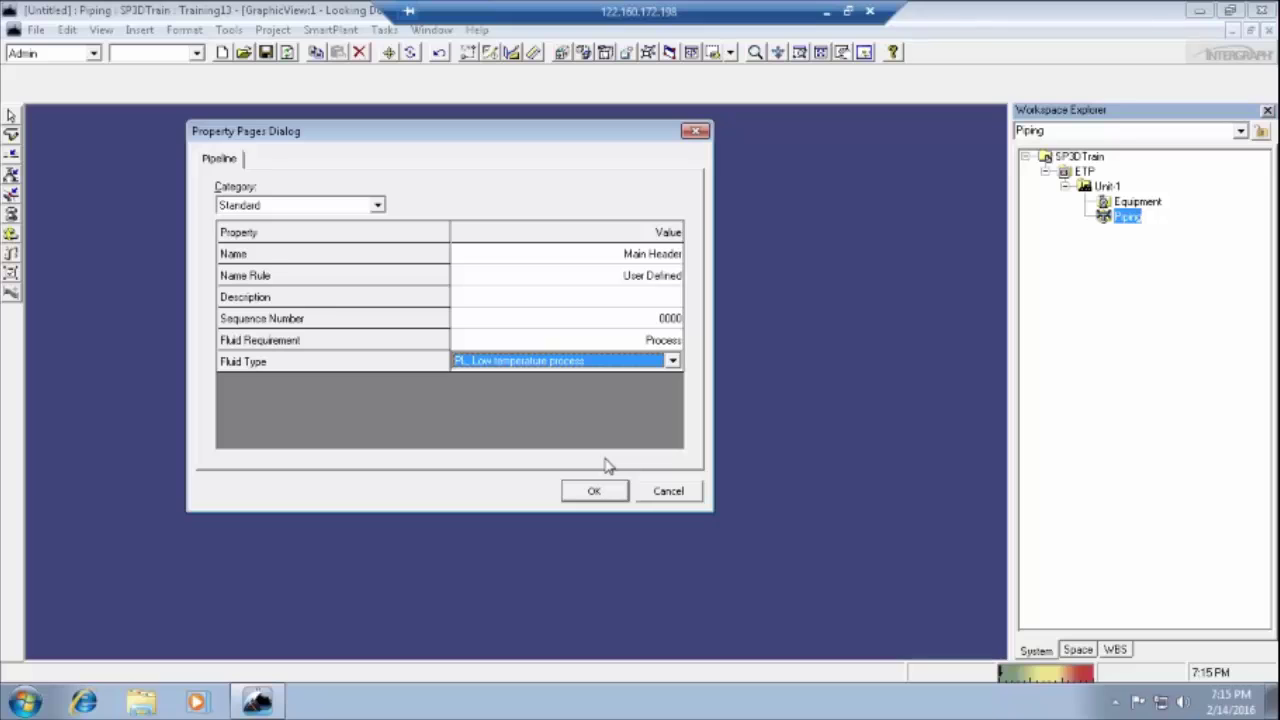
{"action": "left_click", "coordinate": [594, 491]}
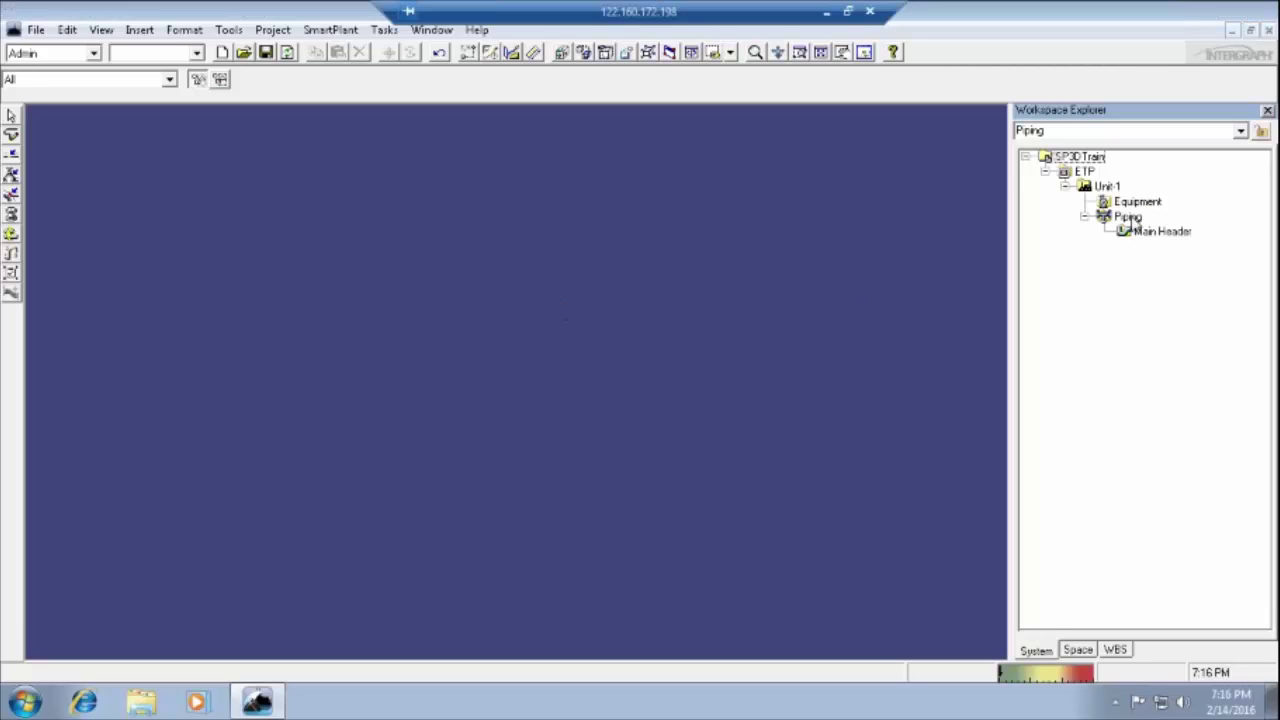
- Create a second pipeline named Main header 2 under Unit-1's Piping system, keeping the offered fluid settings
{"action": "double_click", "coordinate": [1133, 222]}
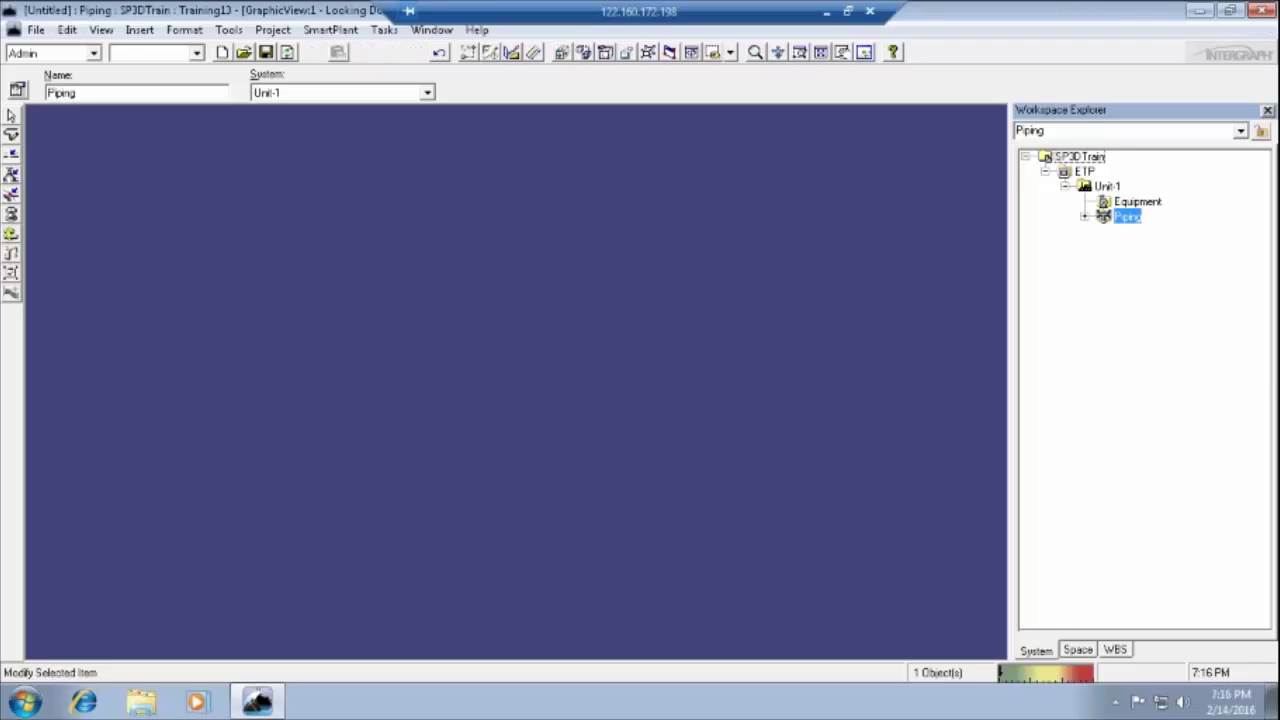
{"action": "right_click", "coordinate": [1133, 222]}
{"action": "mouse_move", "coordinate": [1151, 233]}
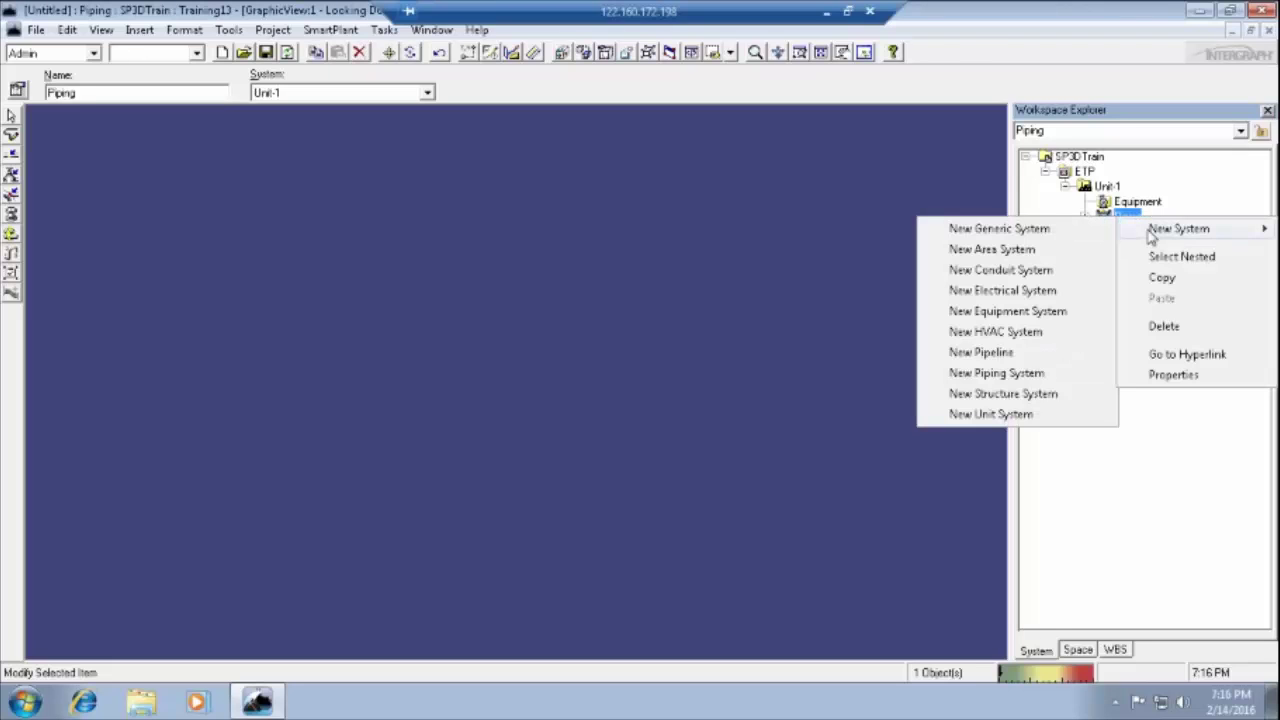
{"action": "left_click", "coordinate": [1000, 353]}
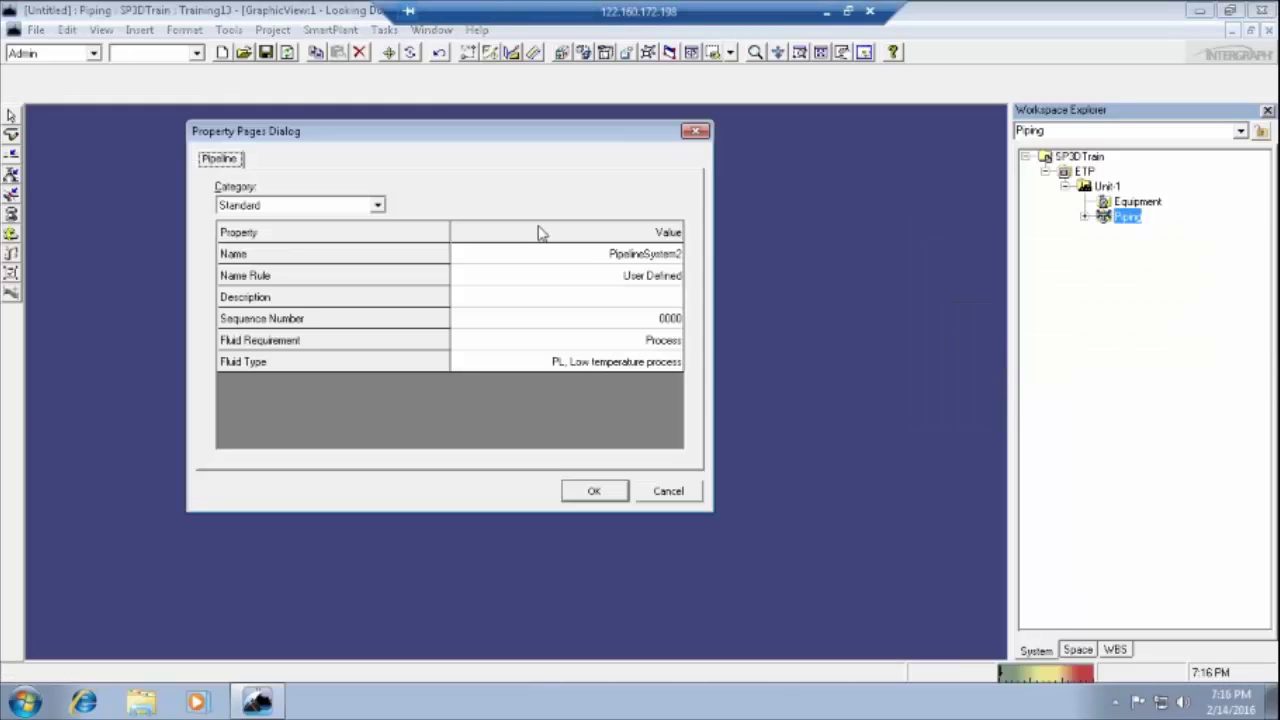
{"action": "left_click", "coordinate": [626, 256]}
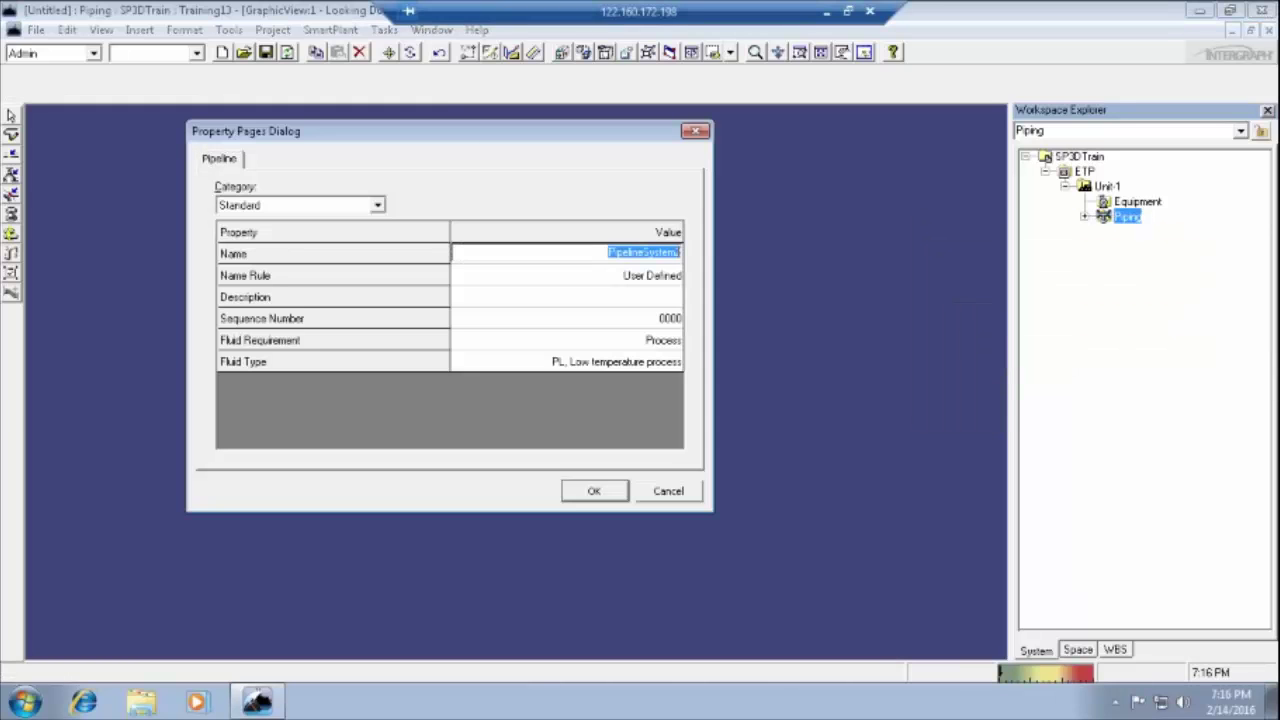
{"action": "type", "text": "main"}
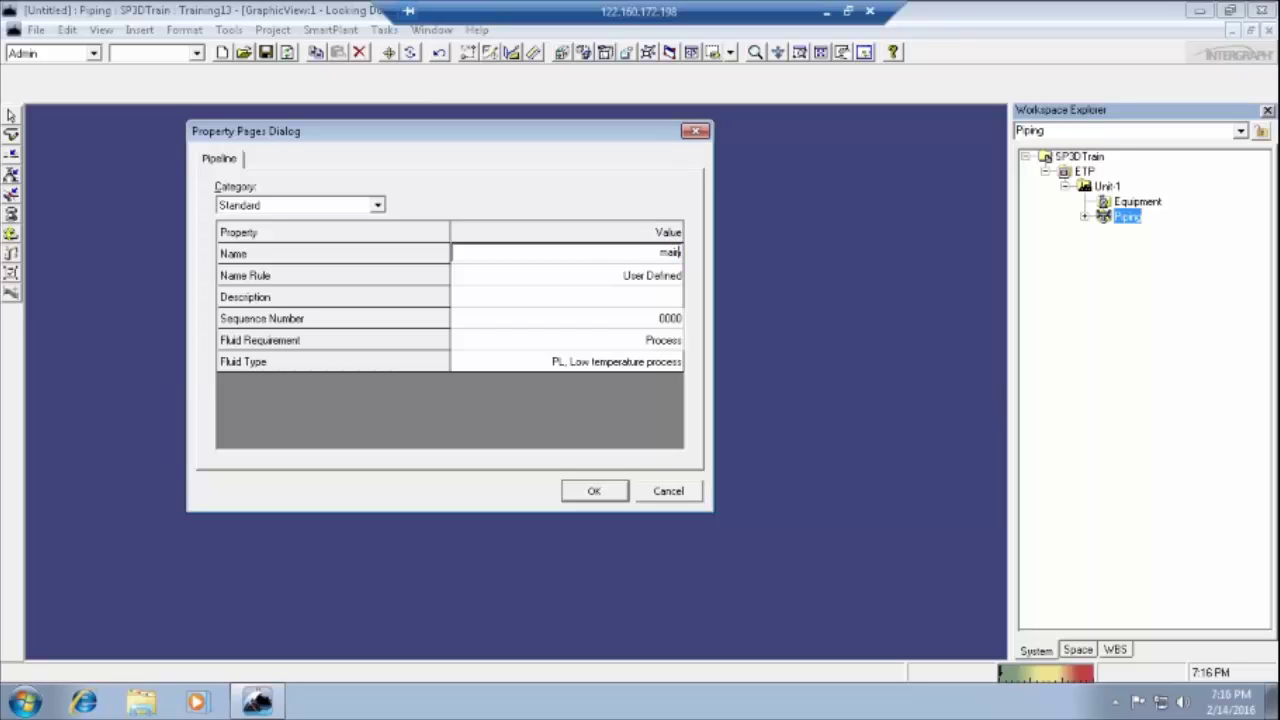
{"action": "key", "text": "BackSpace"}
{"action": "key", "text": "BackSpace"}
{"action": "key", "text": "BackSpace"}
{"action": "key", "text": "BackSpace"}
{"action": "type", "text": "main"}
{"action": "key", "text": "BackSpace"}
{"action": "key", "text": "BackSpace"}
{"action": "key", "text": "BackSpace"}
{"action": "key", "text": "BackSpace"}
{"action": "type", "text": "m"}
{"action": "key", "text": "BackSpace"}
{"action": "type", "text": "m"}
{"action": "key", "text": "BackSpace"}
{"action": "type", "text": "M"}
{"action": "key", "text": "BackSpace"}
{"action": "type", "text": "Main header 2"}
{"action": "left_click", "coordinate": [598, 494]}
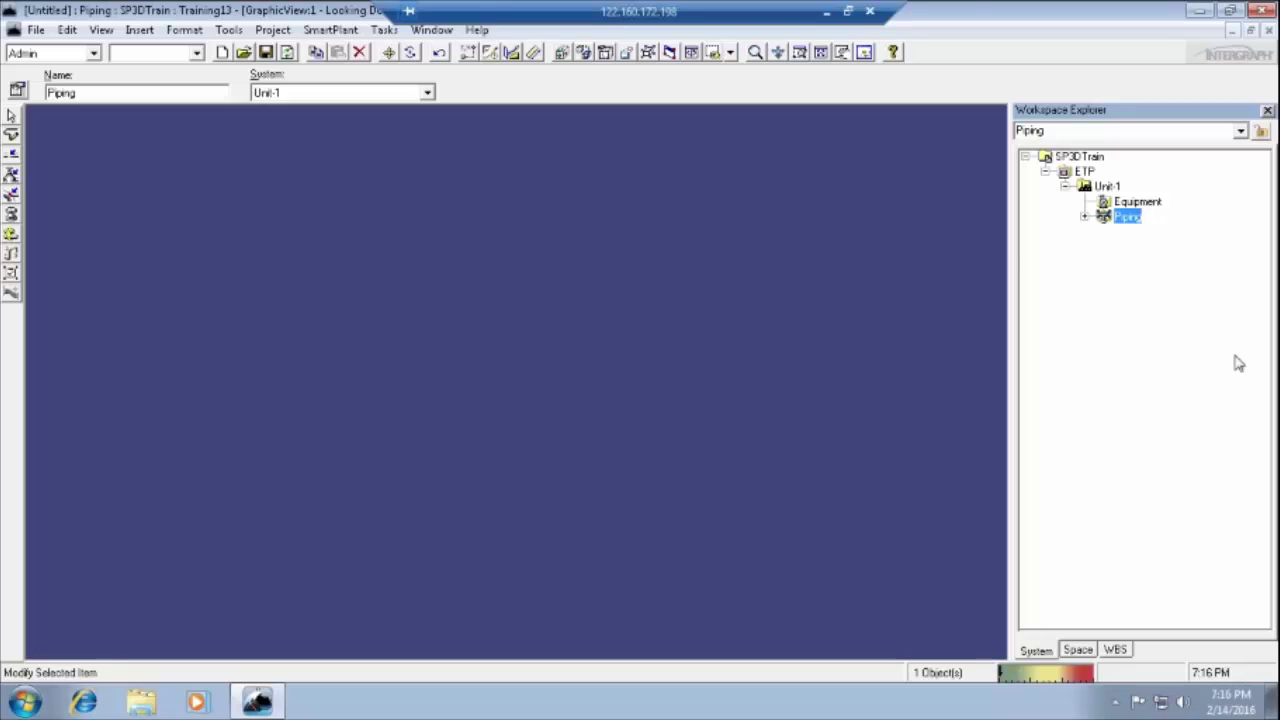
- Expand the Piping system, rename the Main Header pipeline to Main Header 1, and collapse Unit-1
{"action": "left_click", "coordinate": [1085, 217]}
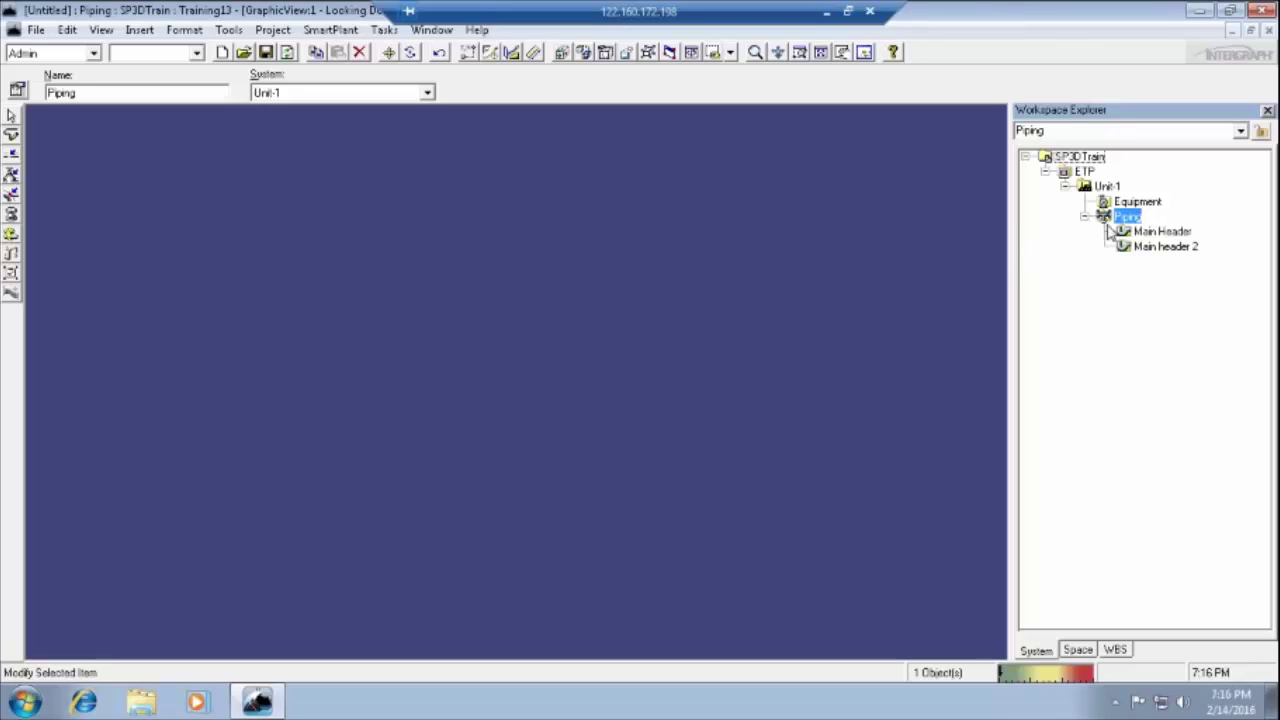
{"action": "left_click", "coordinate": [1162, 233]}
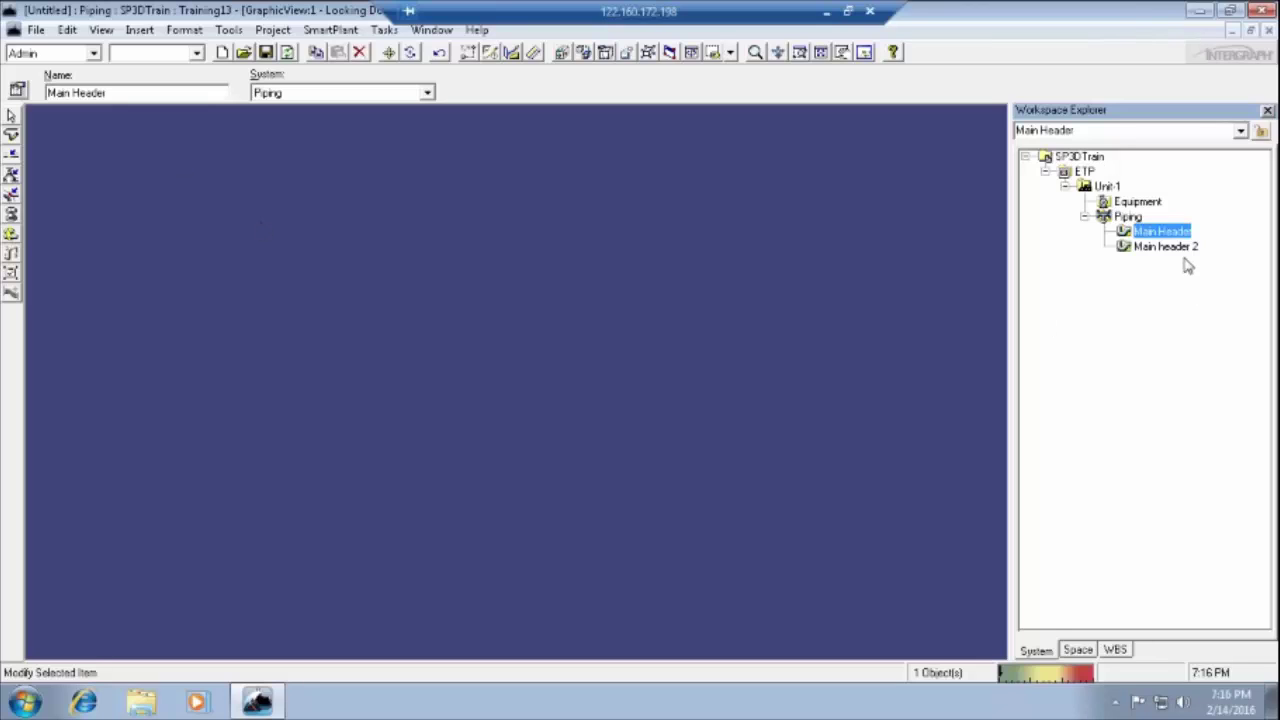
{"action": "left_click", "coordinate": [136, 93]}
{"action": "type", "text": "1"}
{"action": "key", "text": "Return"}
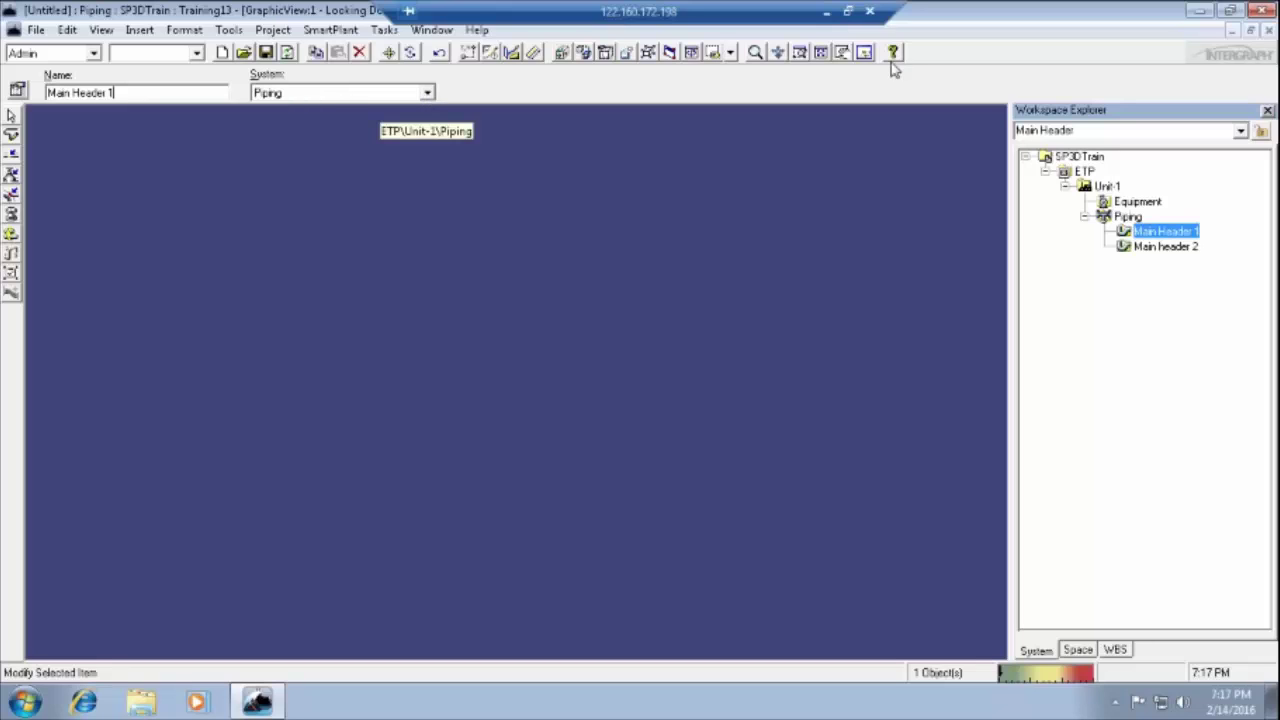
{"action": "left_click", "coordinate": [1065, 187]}
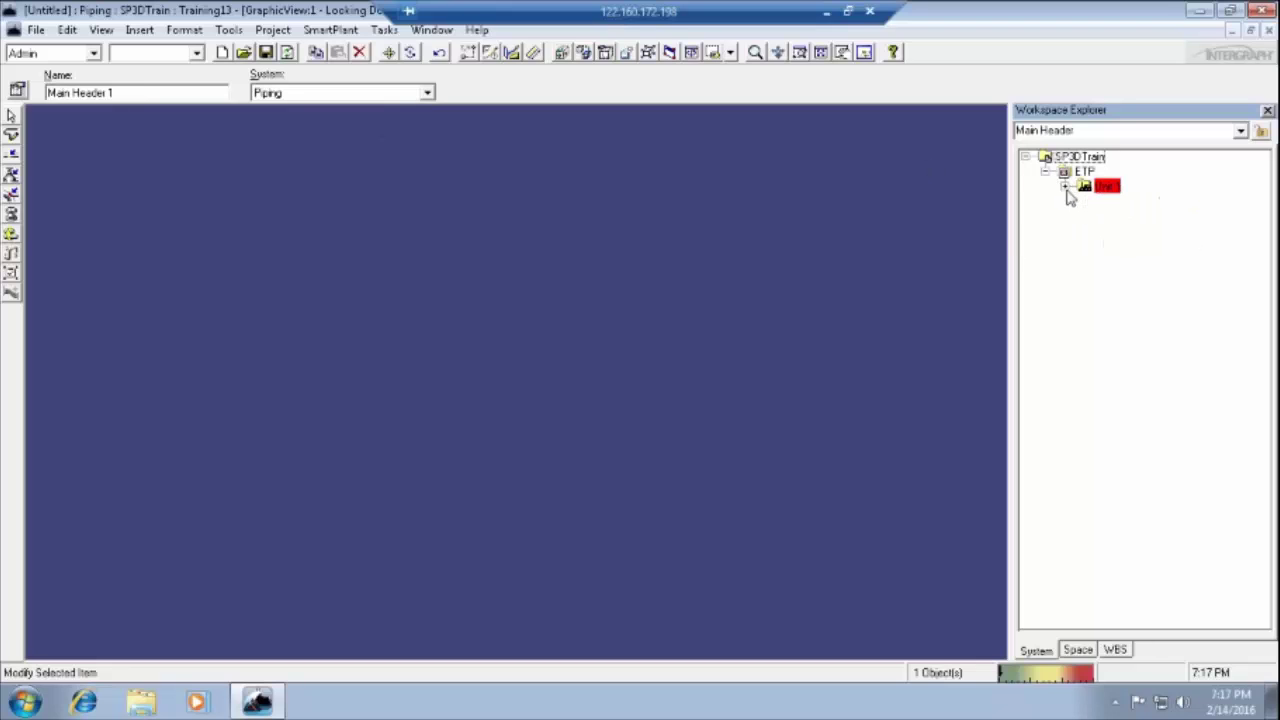
{"action": "left_click", "coordinate": [1083, 173]}
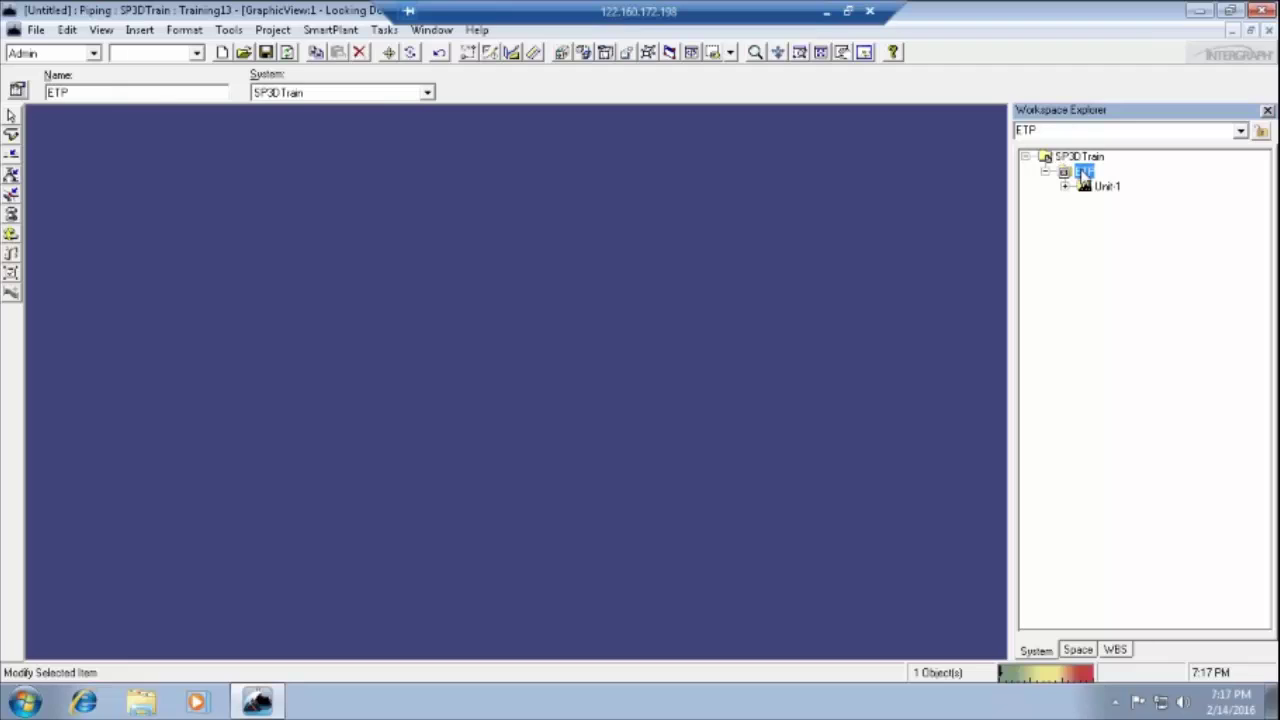
{"action": "right_click", "coordinate": [1081, 171]}
{"action": "left_click", "coordinate": [858, 182]}
{"action": "left_click", "coordinate": [858, 182]}
- Create a new area system named STP directly under the SP3DTrain plant
{"action": "left_click", "coordinate": [1078, 160]}
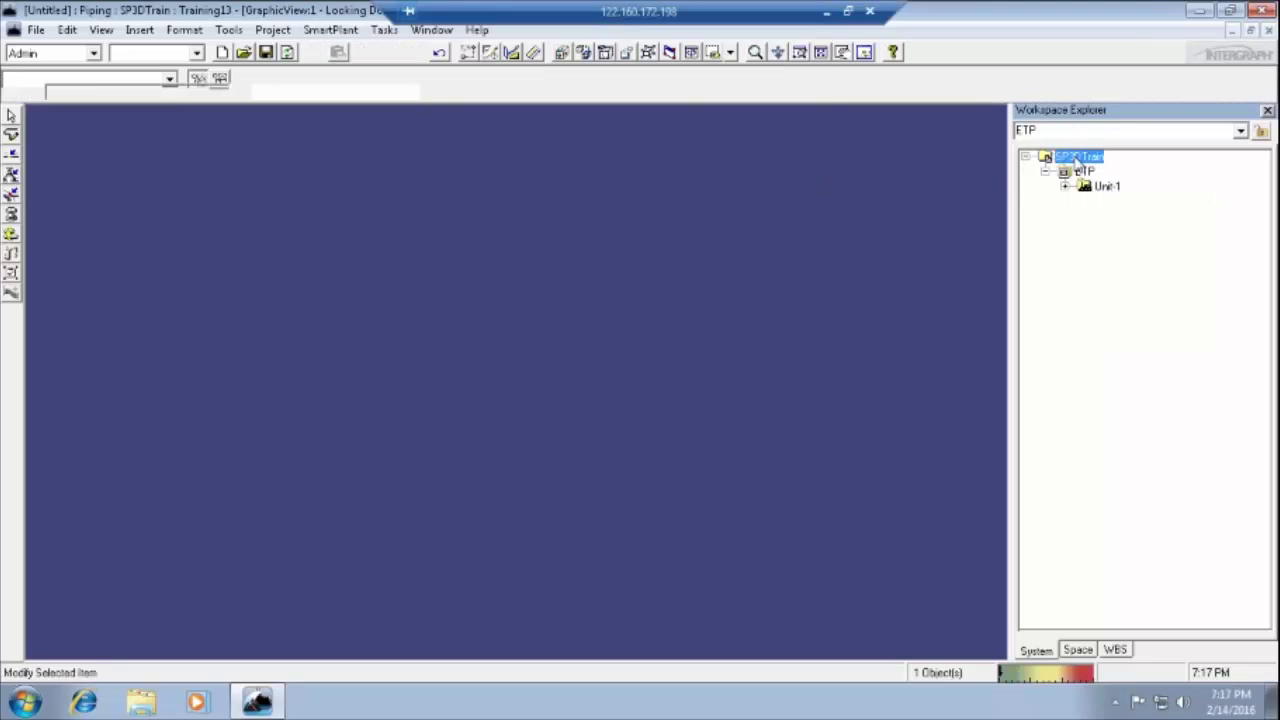
{"action": "right_click", "coordinate": [1076, 158]}
{"action": "mouse_move", "coordinate": [1102, 176]}
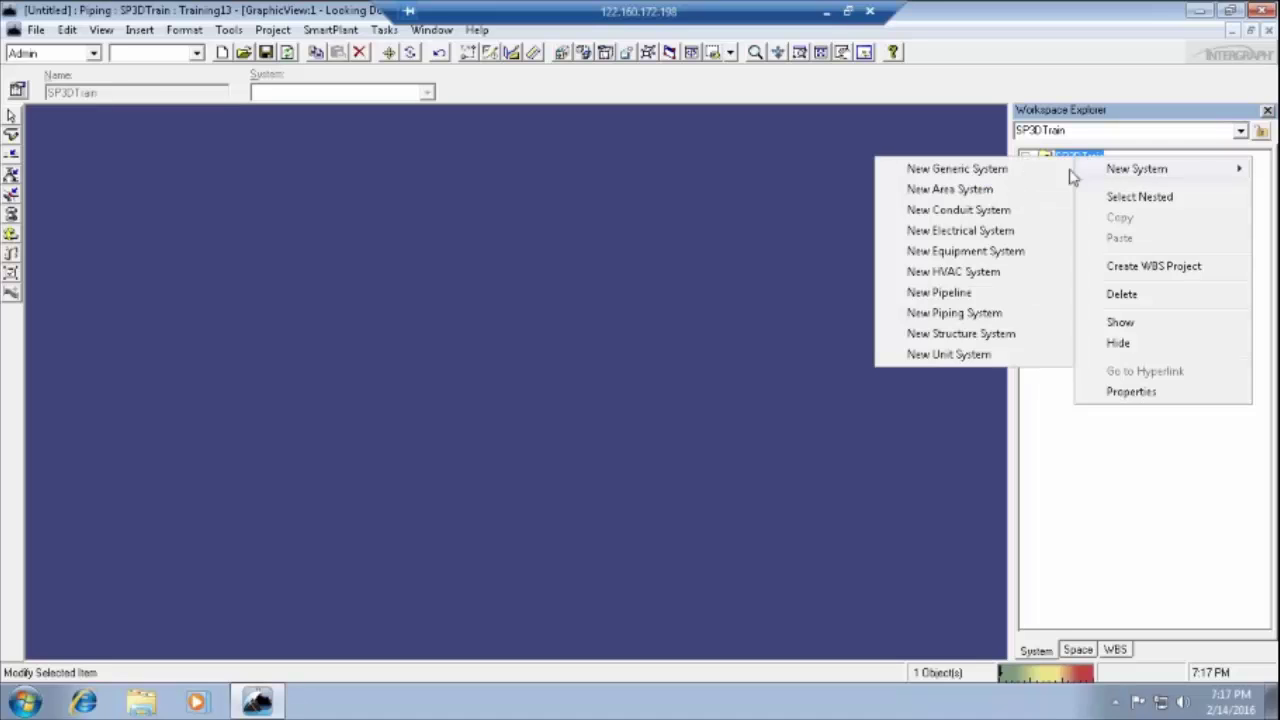
{"action": "left_click", "coordinate": [1012, 190]}
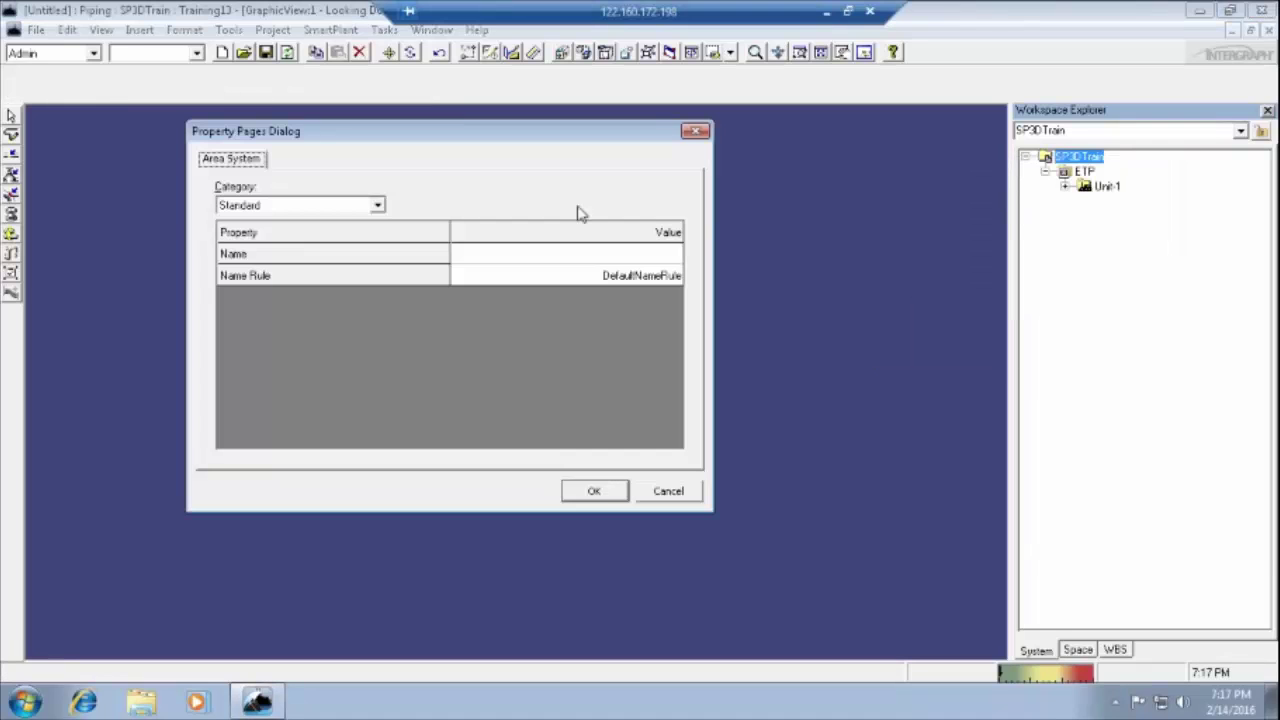
{"action": "left_click", "coordinate": [567, 253]}
{"action": "type", "text": "S1"}
{"action": "type", "text": "P"}
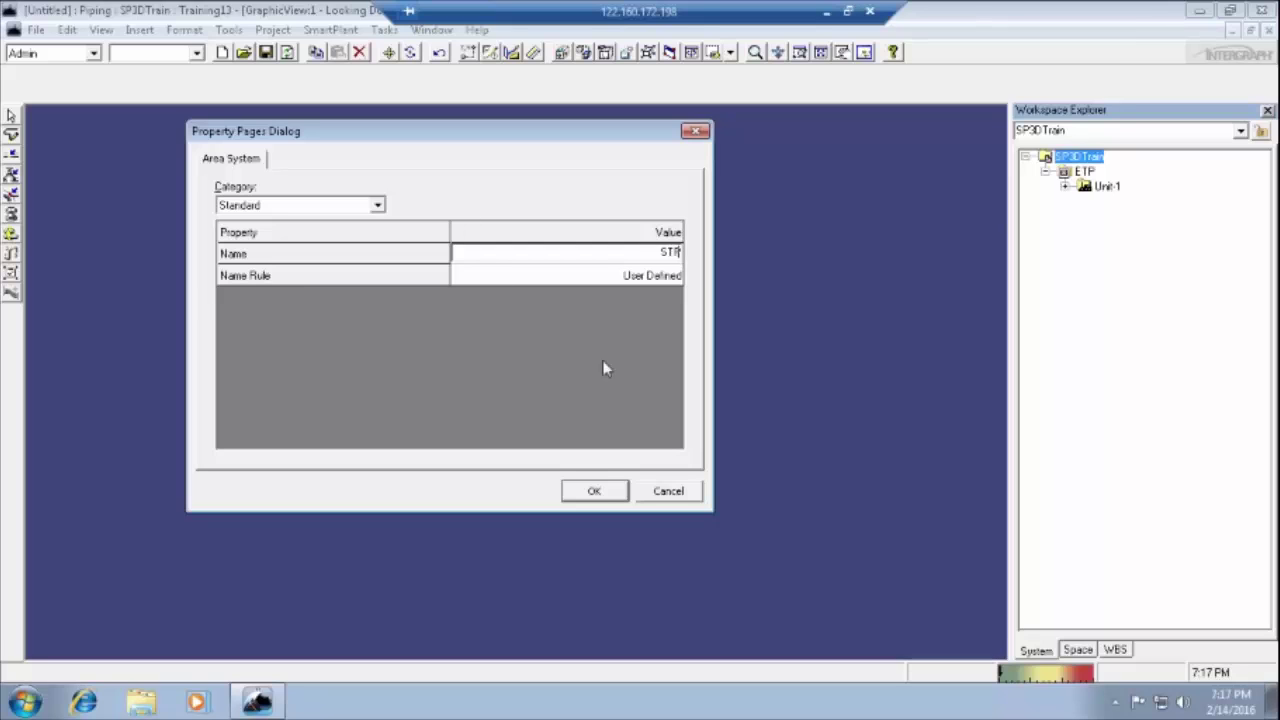
{"action": "left_click", "coordinate": [604, 493]}
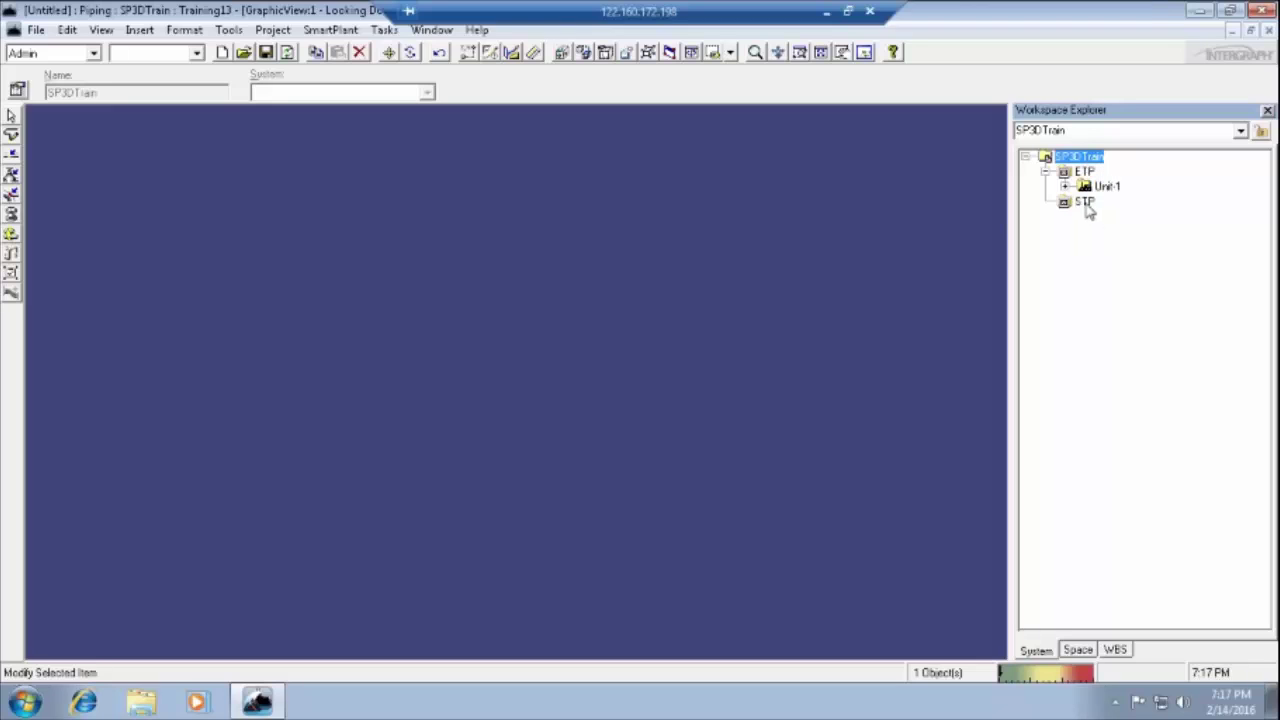
- Create a new unit system named Unit-2 under the STP area, keeping the other offered properties
{"action": "left_click", "coordinate": [1086, 204]}
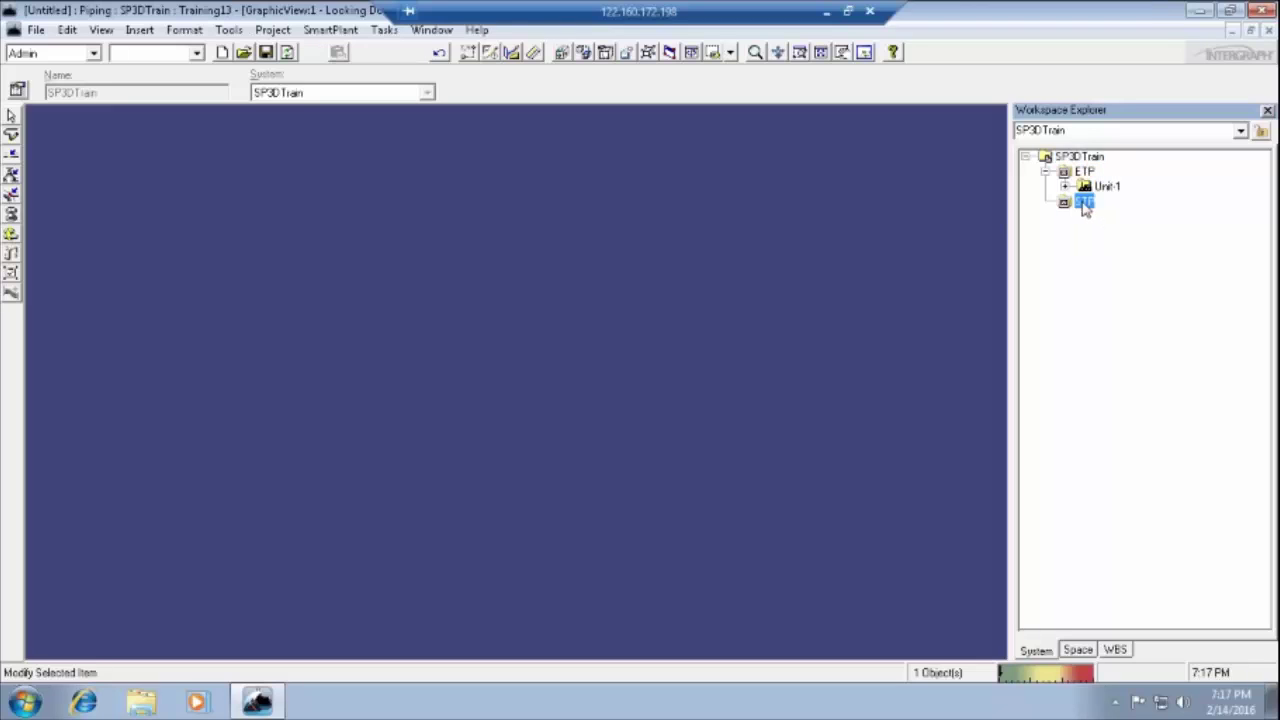
{"action": "right_click", "coordinate": [1086, 204]}
{"action": "mouse_move", "coordinate": [1152, 225]}
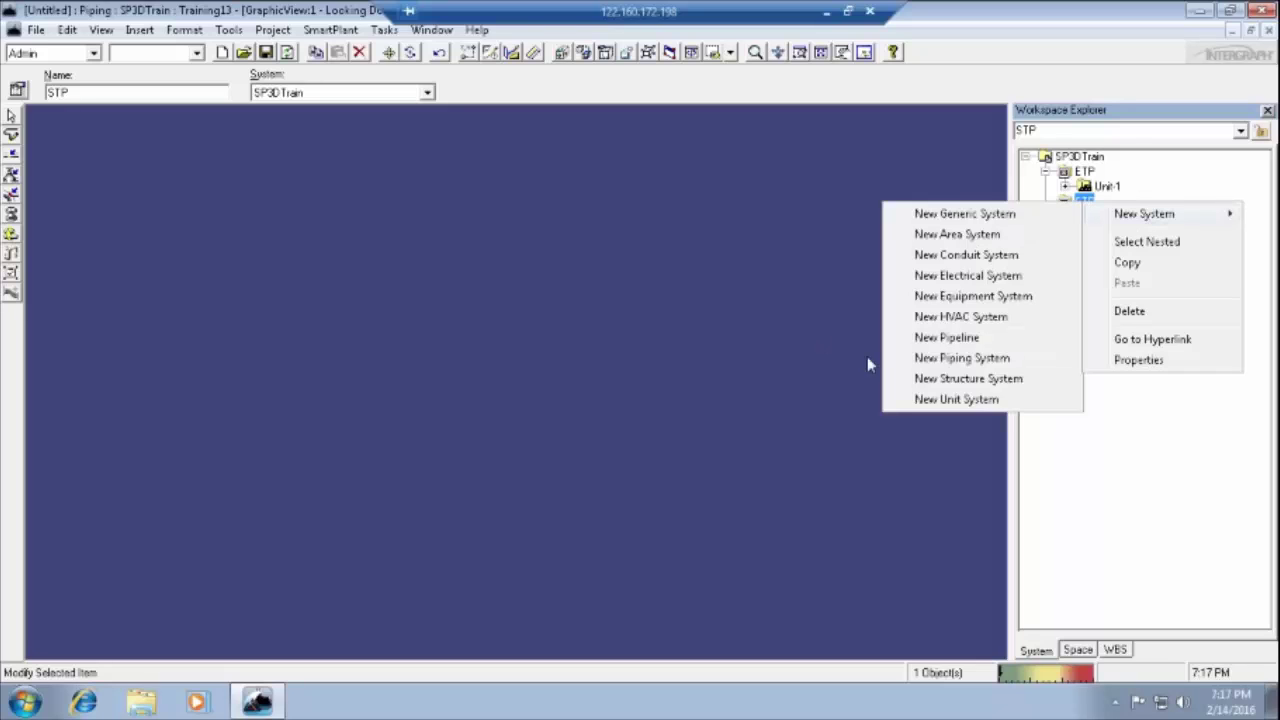
{"action": "left_click", "coordinate": [955, 400]}
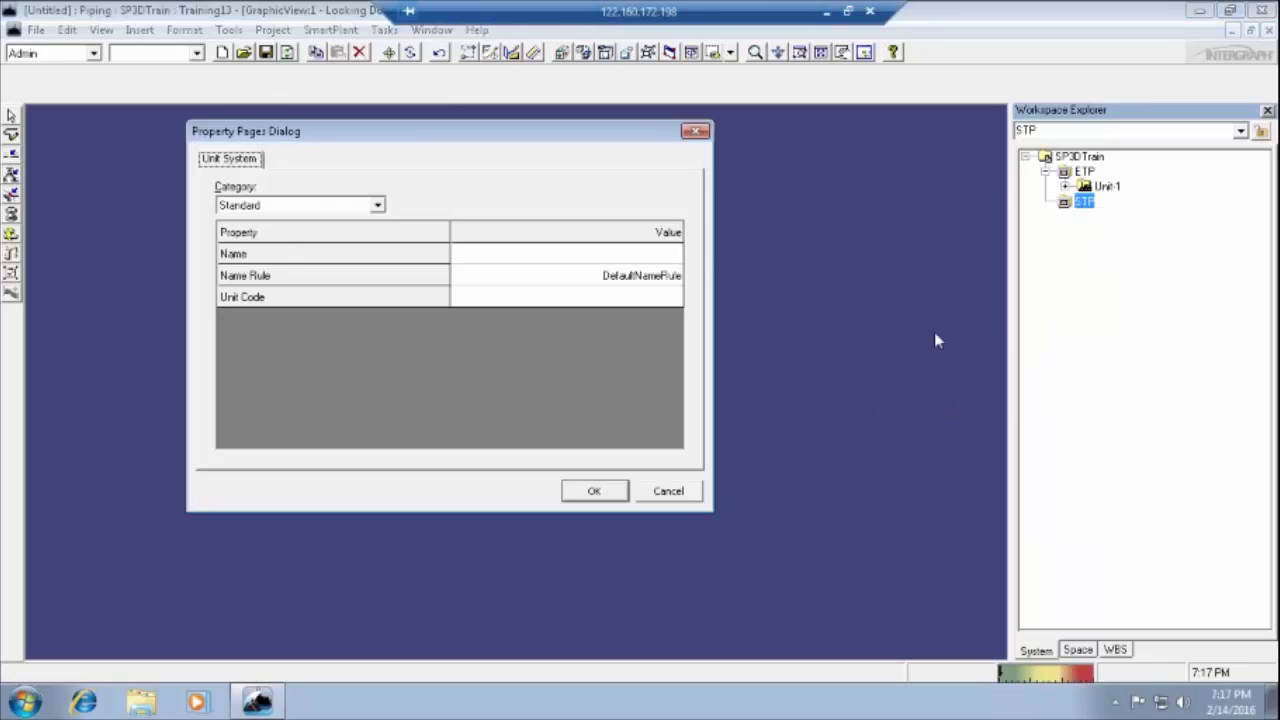
{"action": "left_click", "coordinate": [651, 256]}
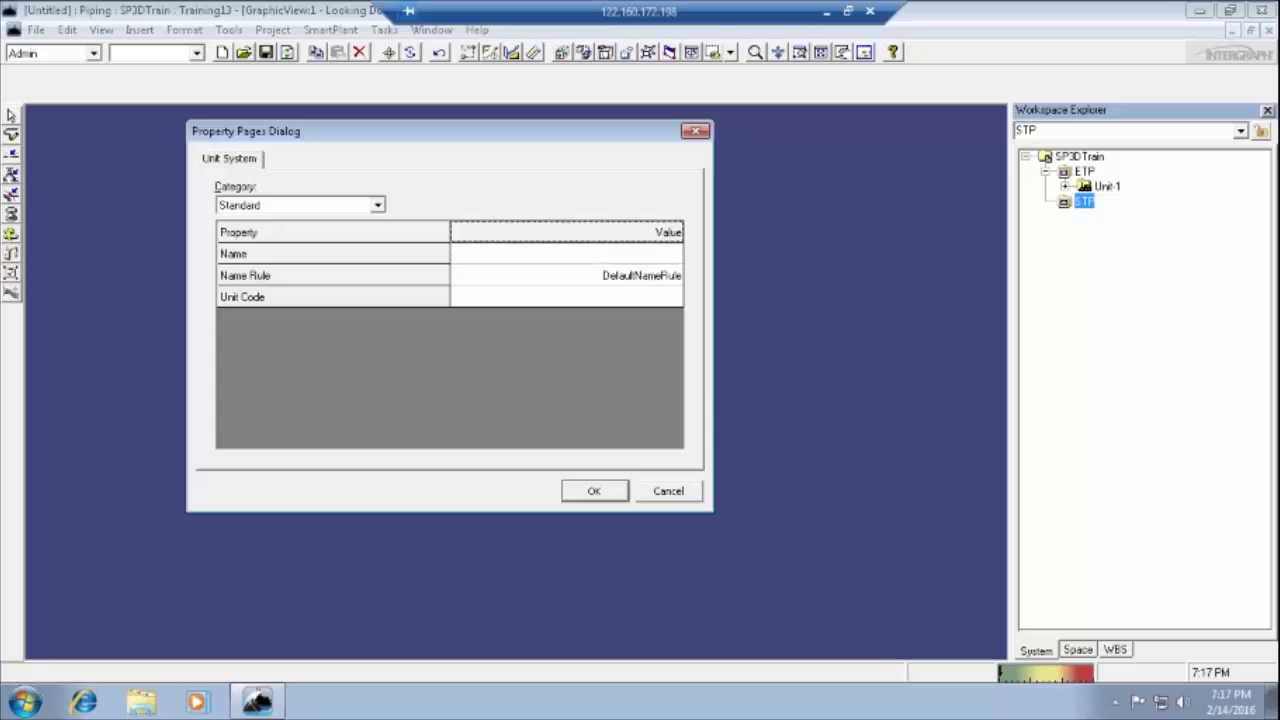
{"action": "key", "text": "Return"}
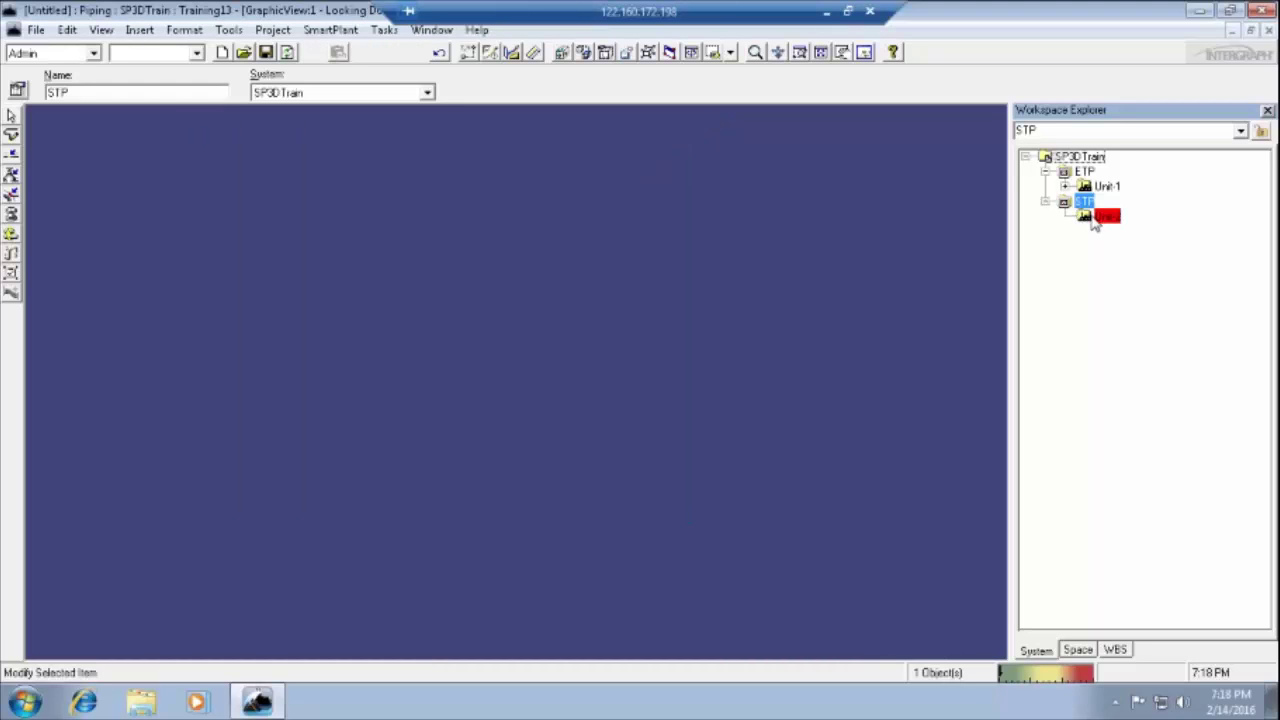
- Create a new piping system named Piping system under STP's Unit-2
{"action": "left_click", "coordinate": [1108, 218]}
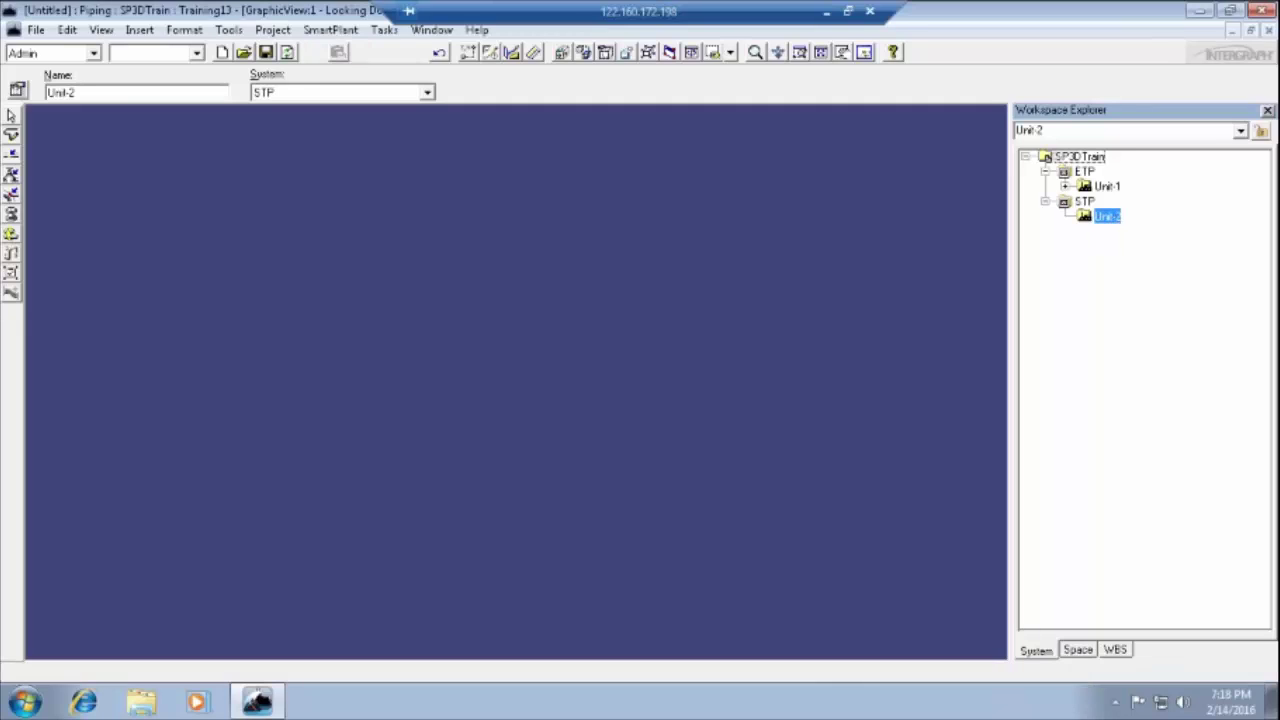
{"action": "right_click", "coordinate": [1112, 217]}
{"action": "mouse_move", "coordinate": [1135, 228]}
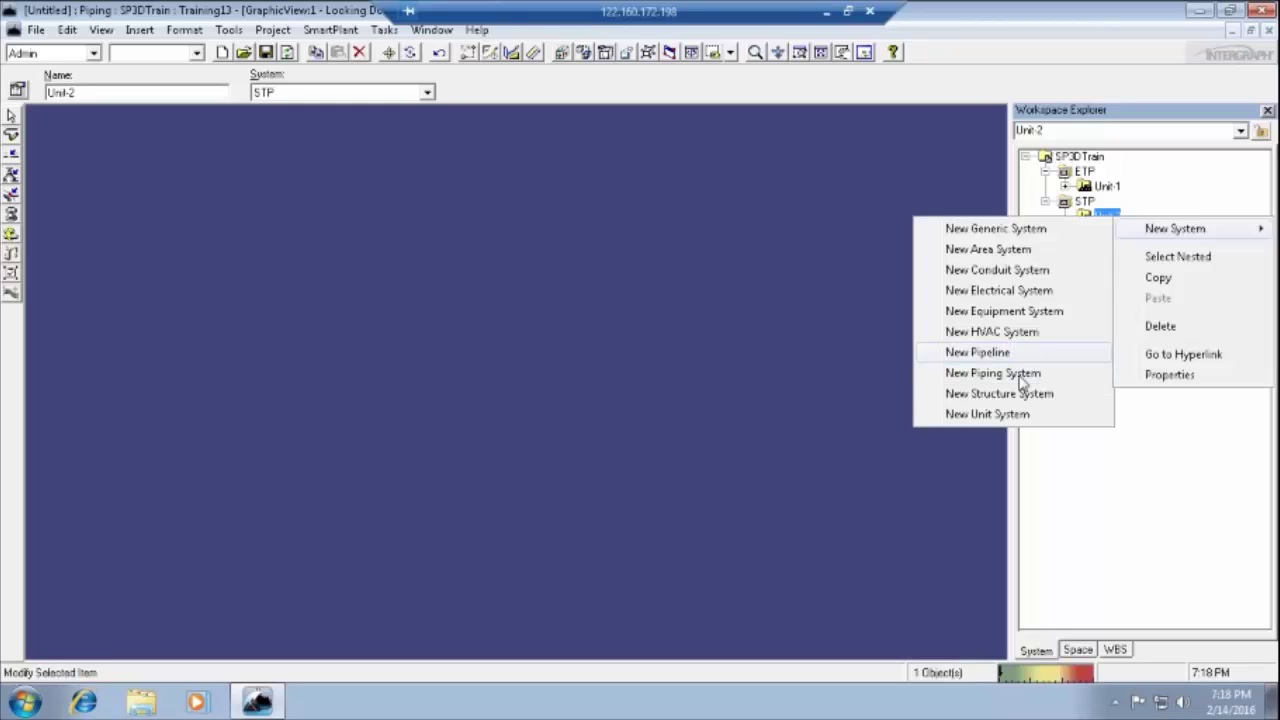
{"action": "left_click", "coordinate": [1020, 376]}
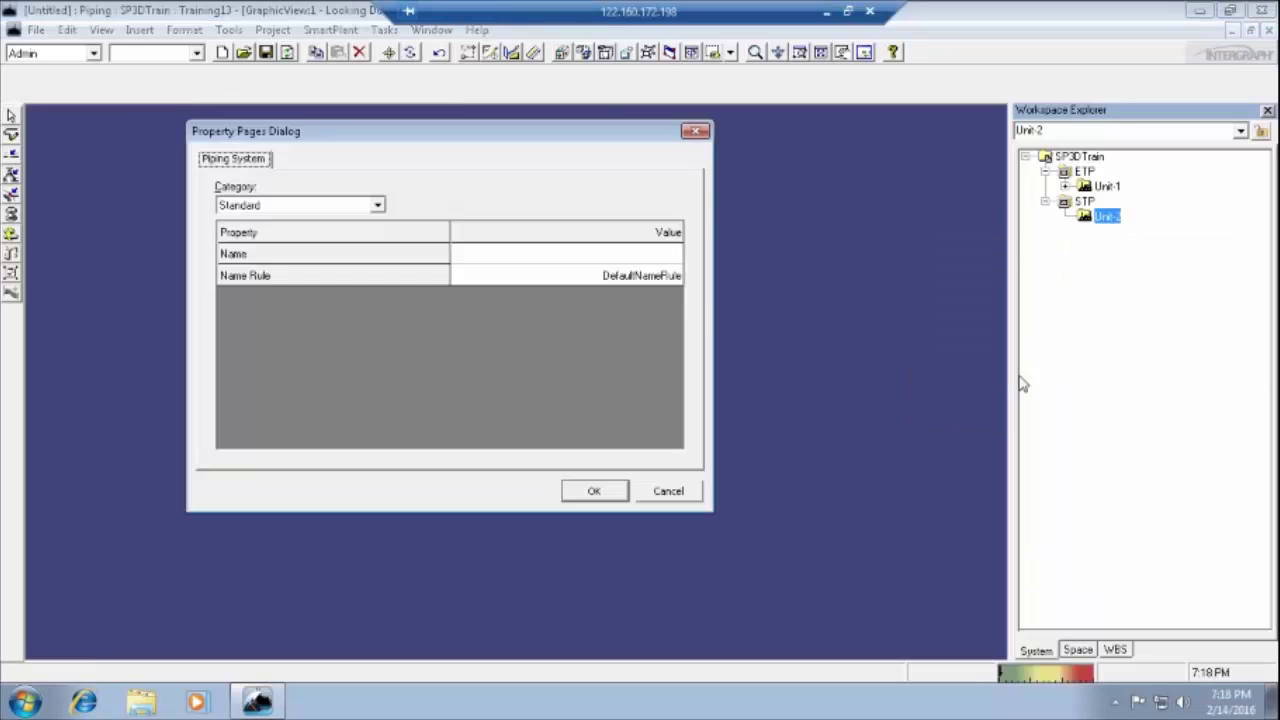
{"action": "left_click", "coordinate": [630, 256]}
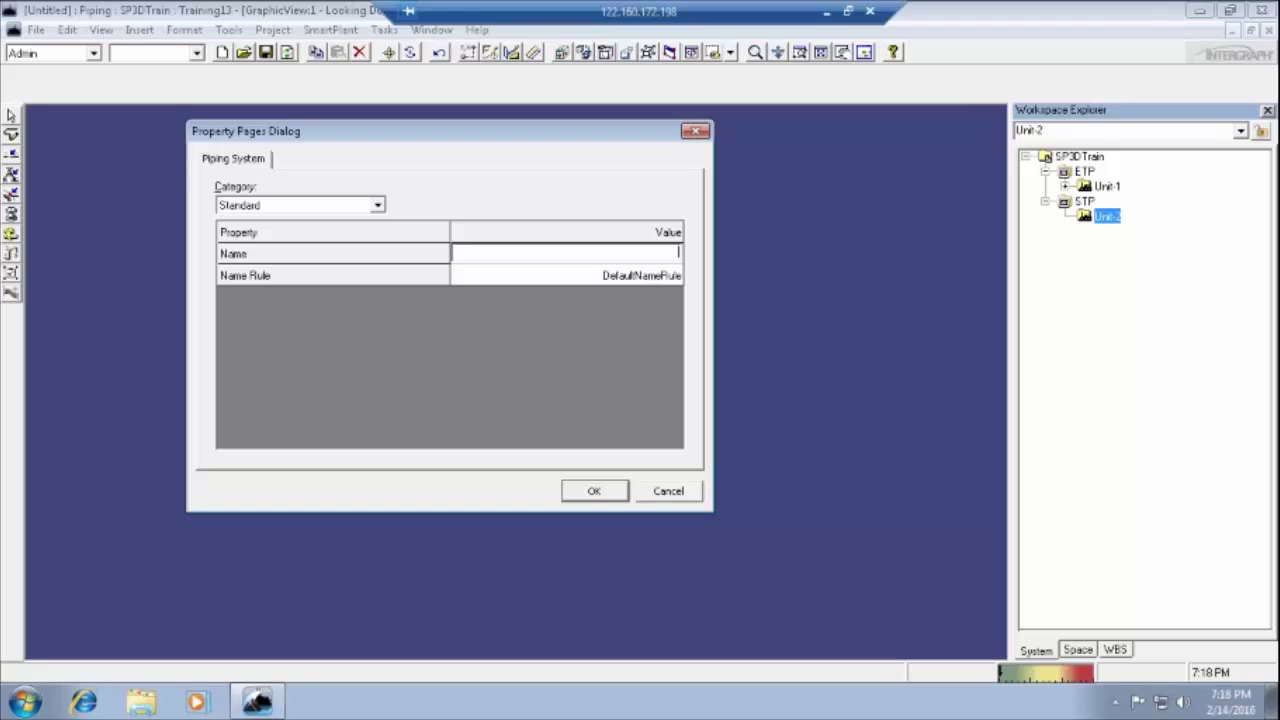
{"action": "type", "text": "Piping sys"}
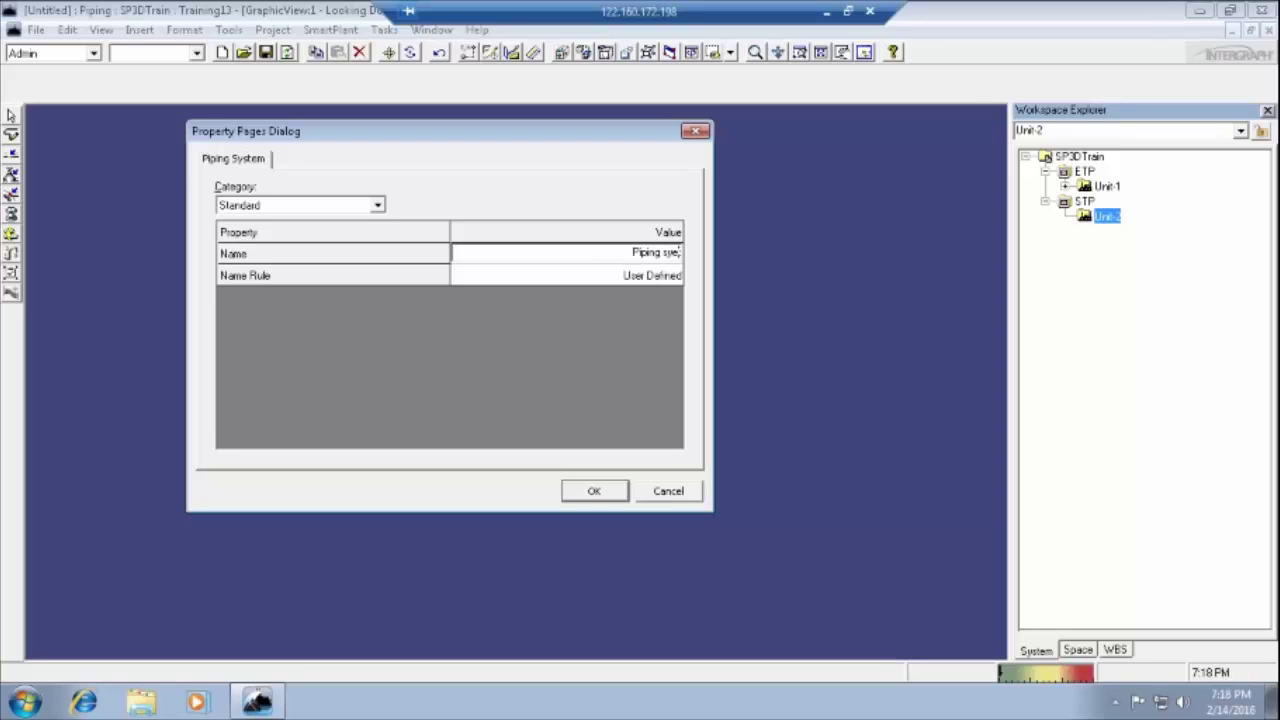
{"action": "type", "text": "tem"}
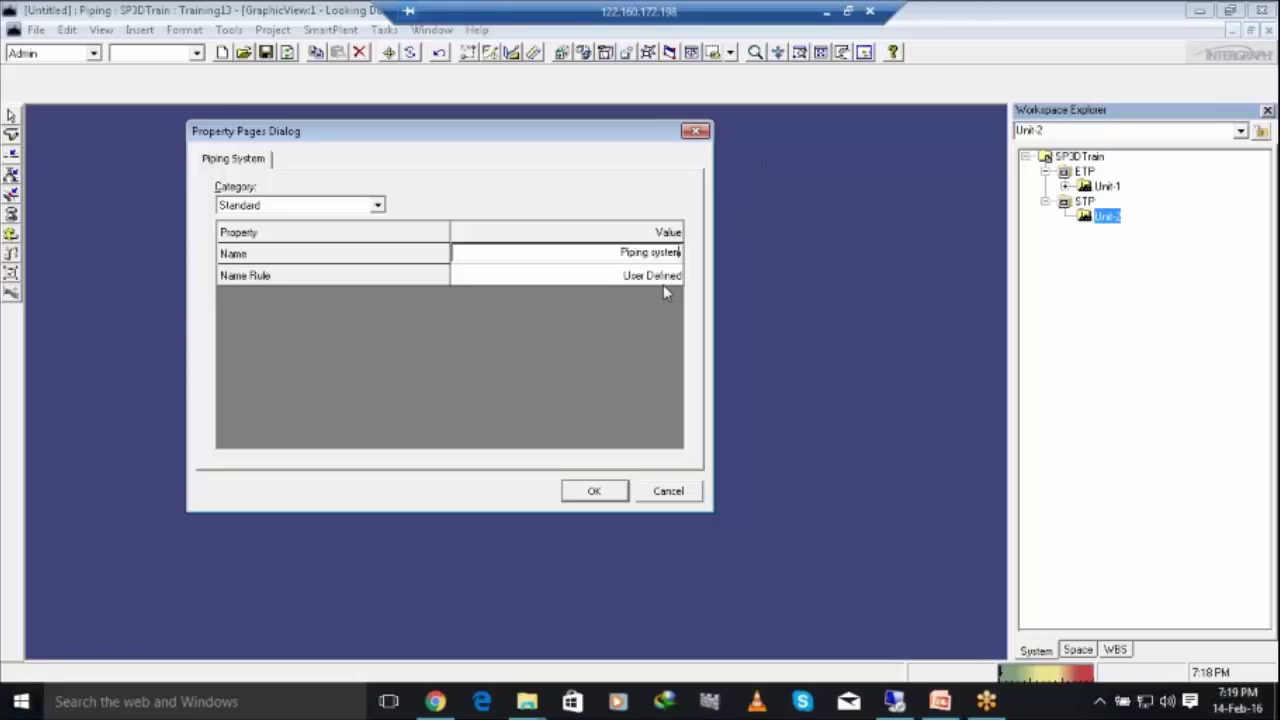
{"action": "left_click", "coordinate": [606, 496]}
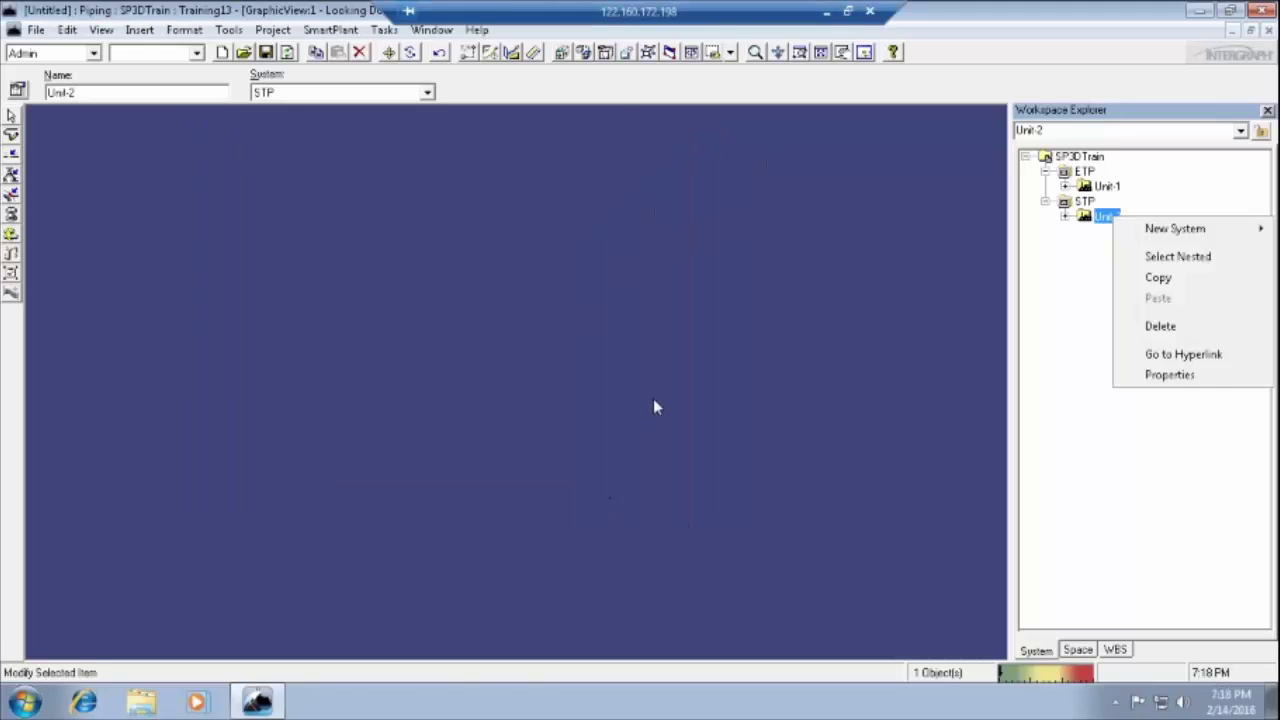
{"action": "left_click", "coordinate": [893, 421]}
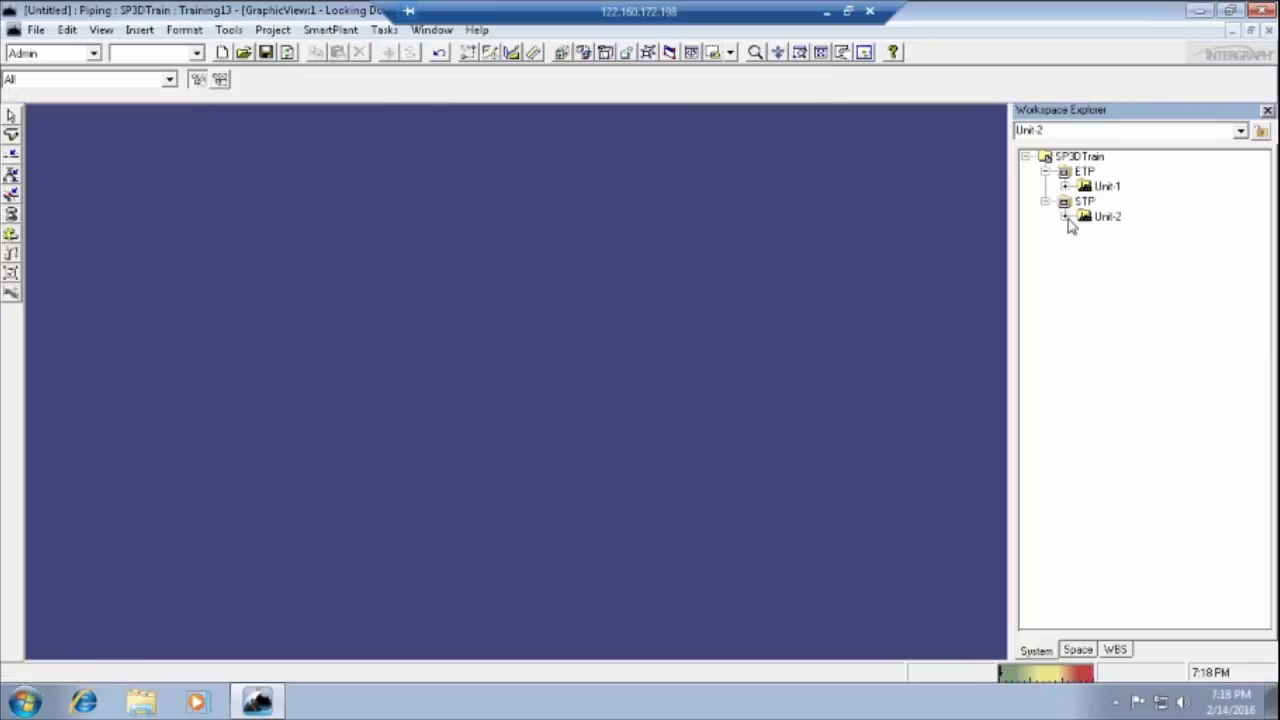
- Expand both units, create a pipeline named Header under Unit-2's Piping system with the offered fluid settings, and expand that system
{"action": "left_click", "coordinate": [1065, 216]}
{"action": "left_click", "coordinate": [1065, 187]}
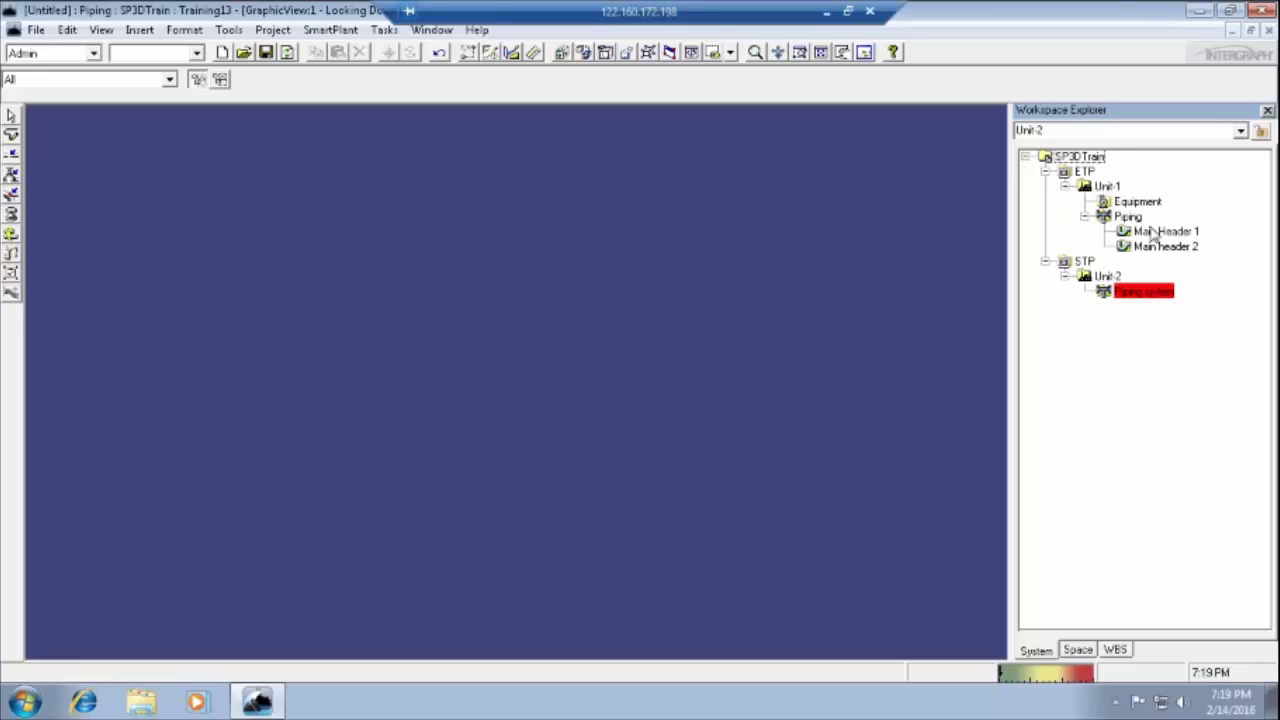
{"action": "right_click", "coordinate": [1138, 292]}
{"action": "mouse_move", "coordinate": [1154, 312]}
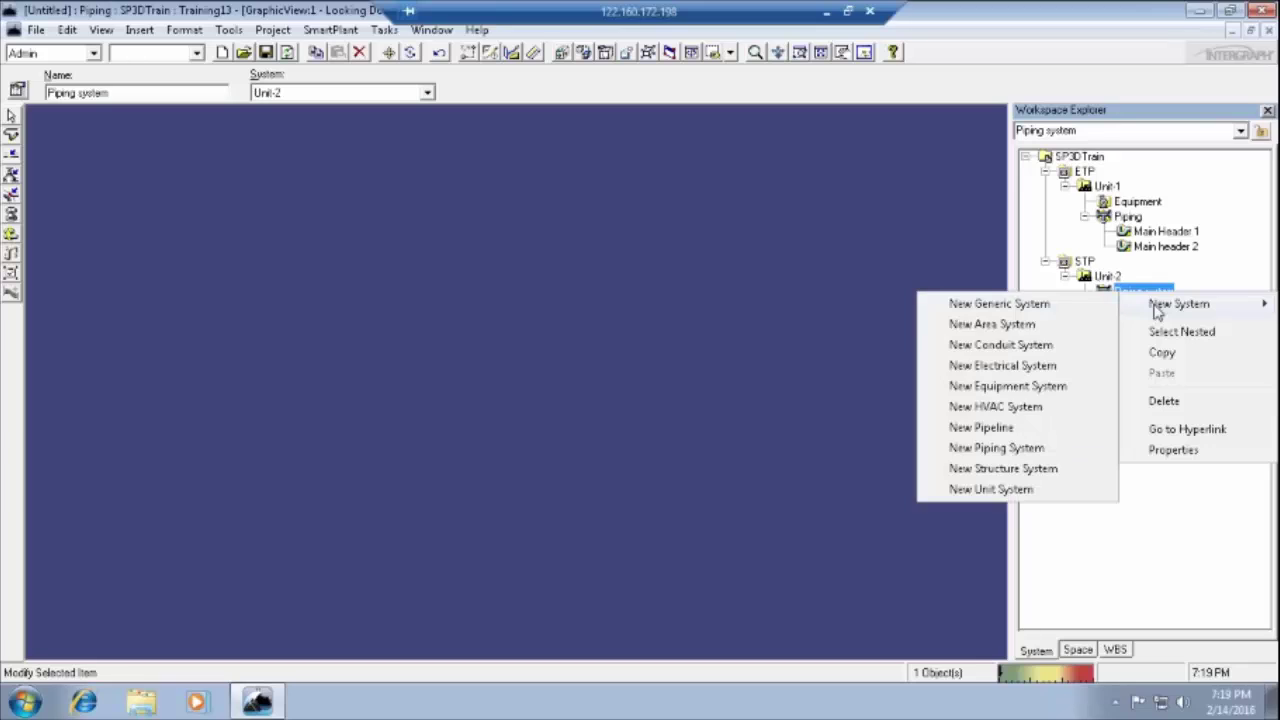
{"action": "left_click", "coordinate": [1034, 430]}
{"action": "type", "text": "Heade"}
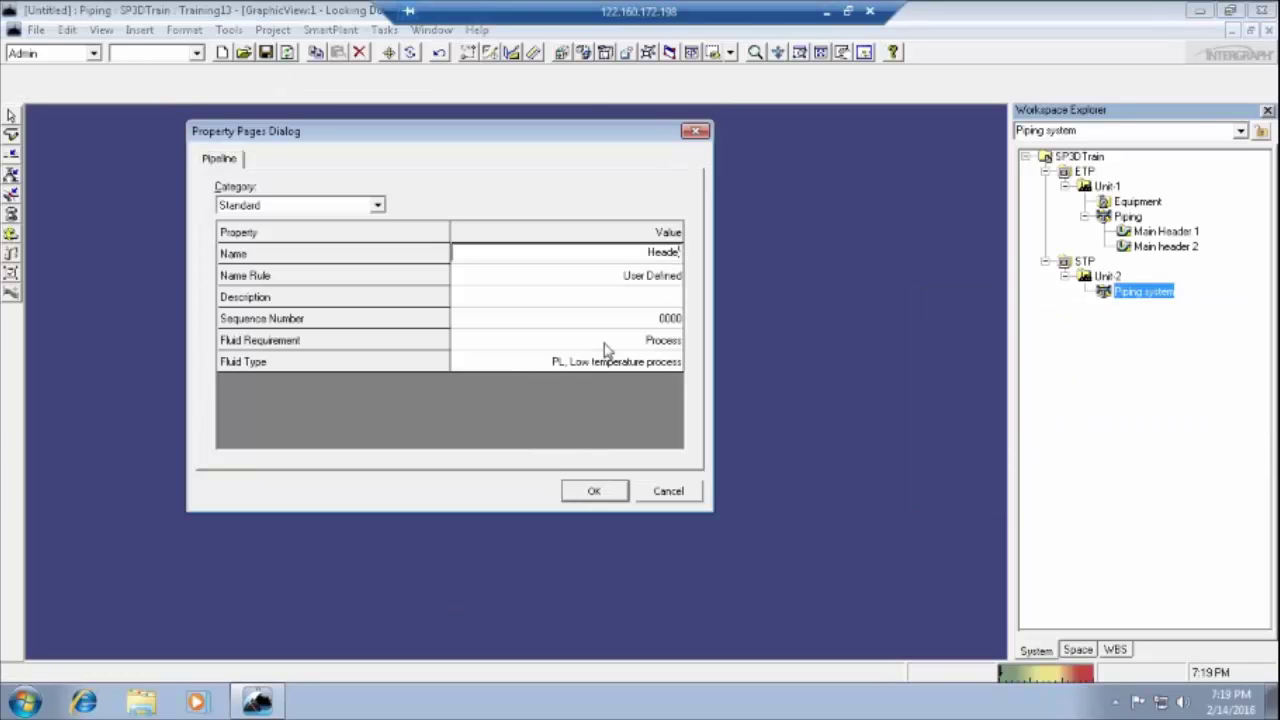
{"action": "type", "text": "r"}
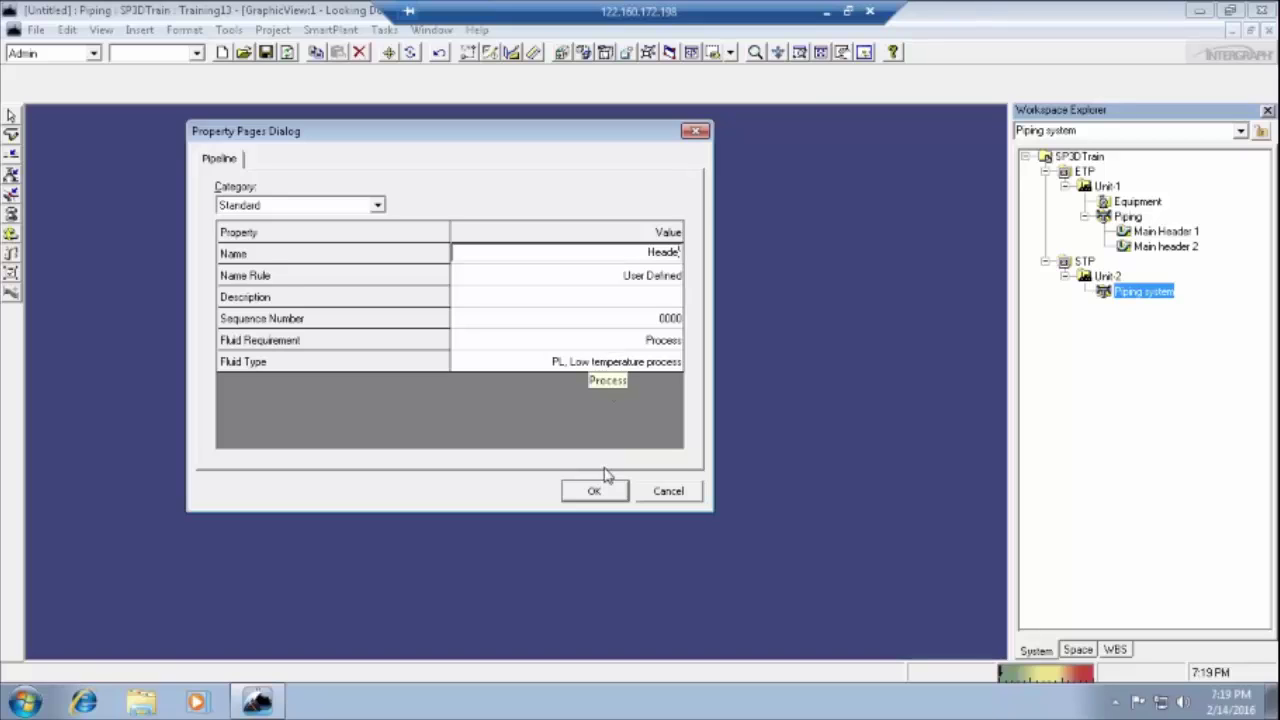
{"action": "left_click", "coordinate": [594, 491]}
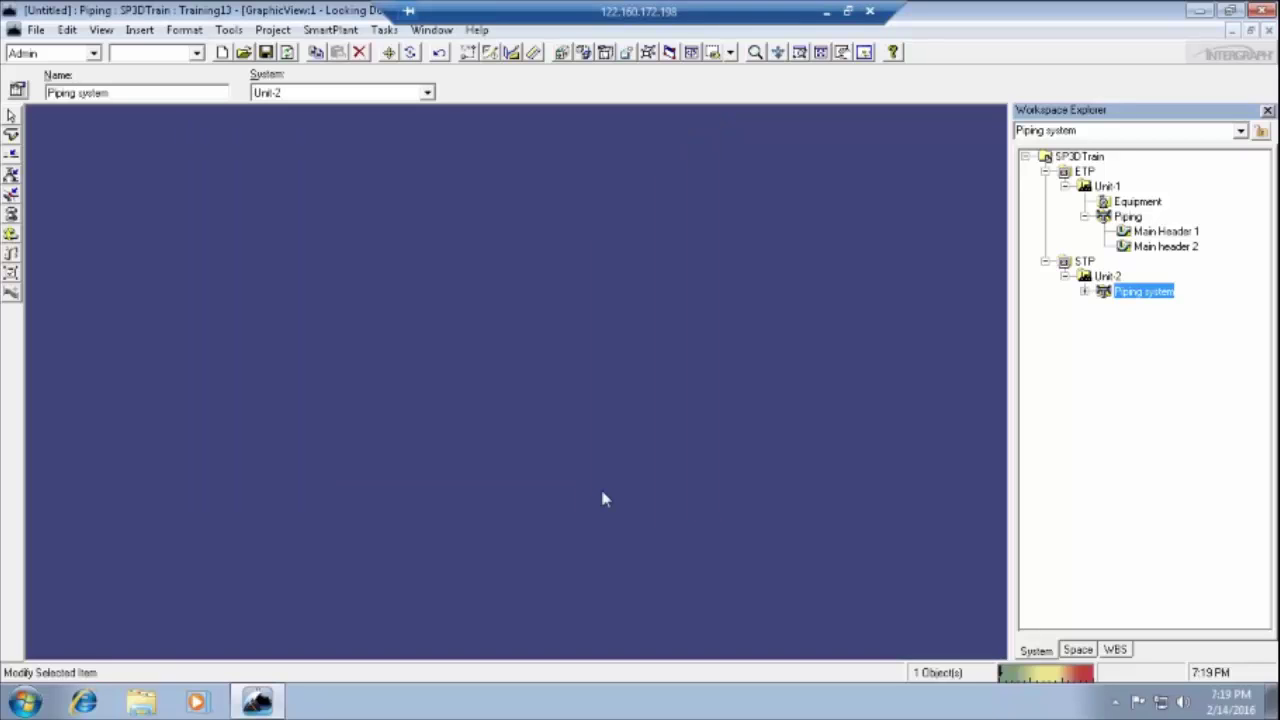
{"action": "left_click", "coordinate": [1085, 292]}
{"action": "left_click", "coordinate": [491, 360]}
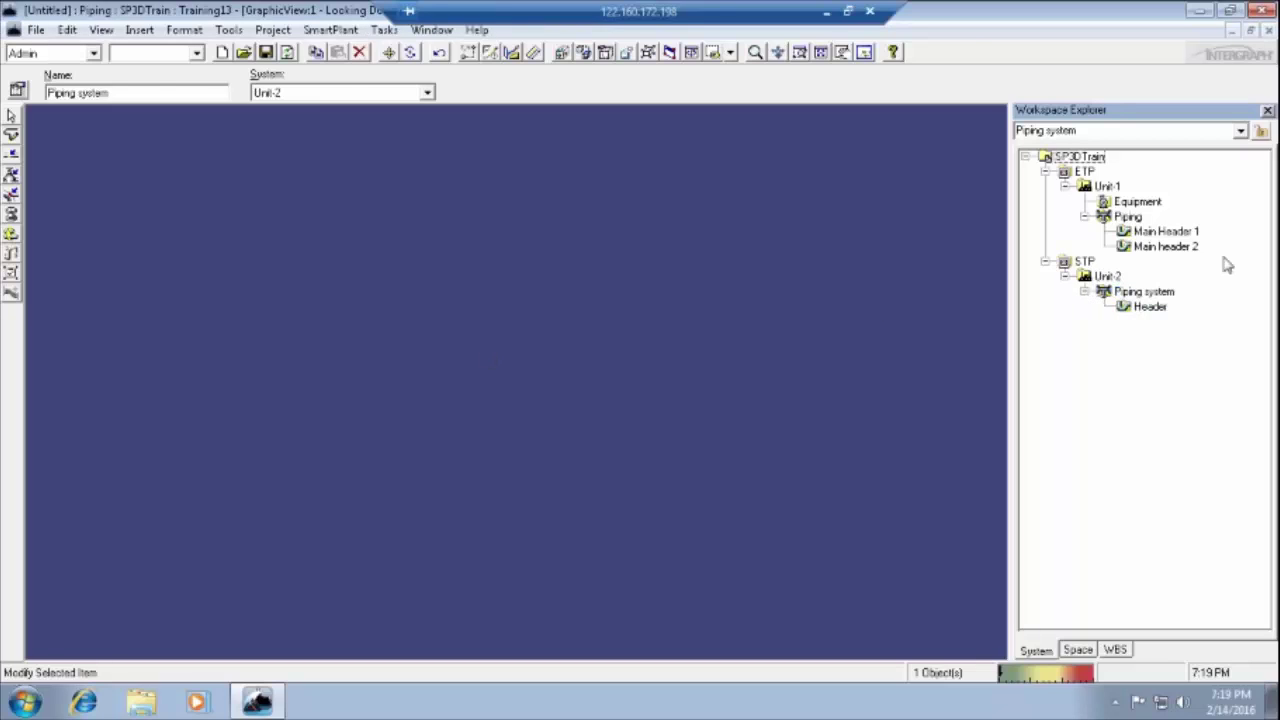
- Move the Main Header 1 pipeline from Unit-1 to the Piping system under STP's Unit-2, and undo the move
{"action": "left_click", "coordinate": [1166, 232]}
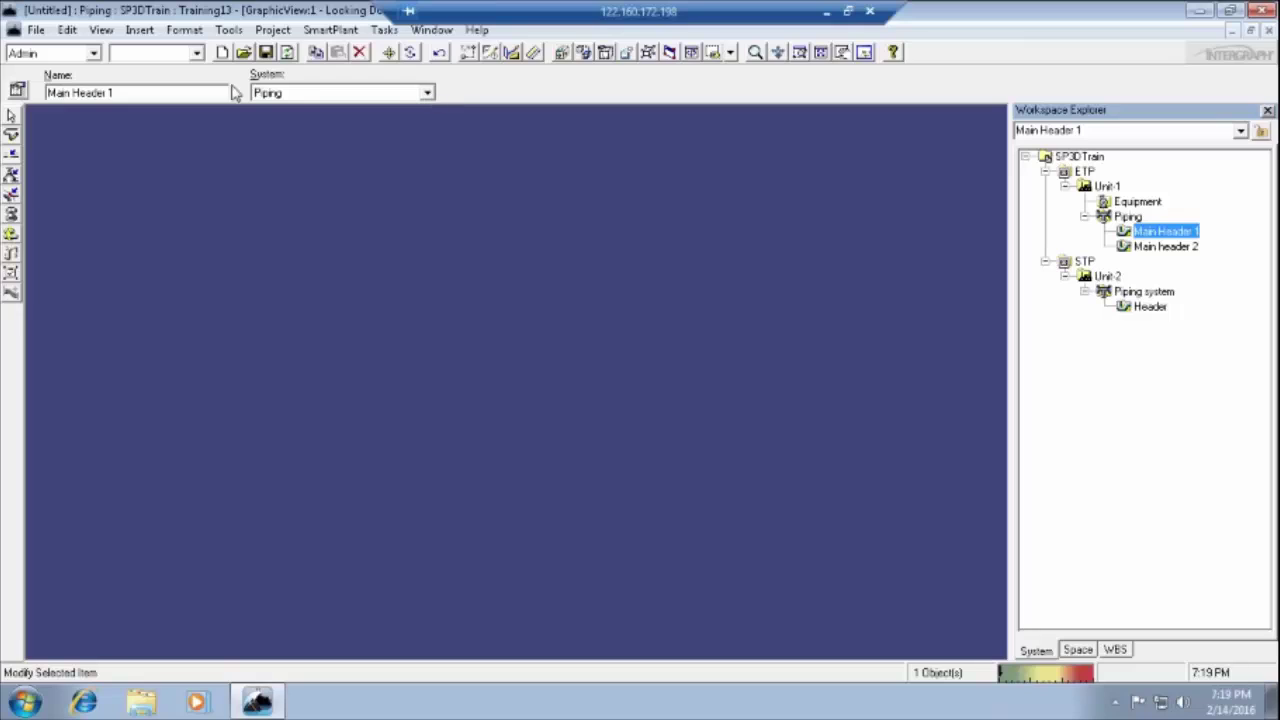
{"action": "left_click", "coordinate": [427, 93]}
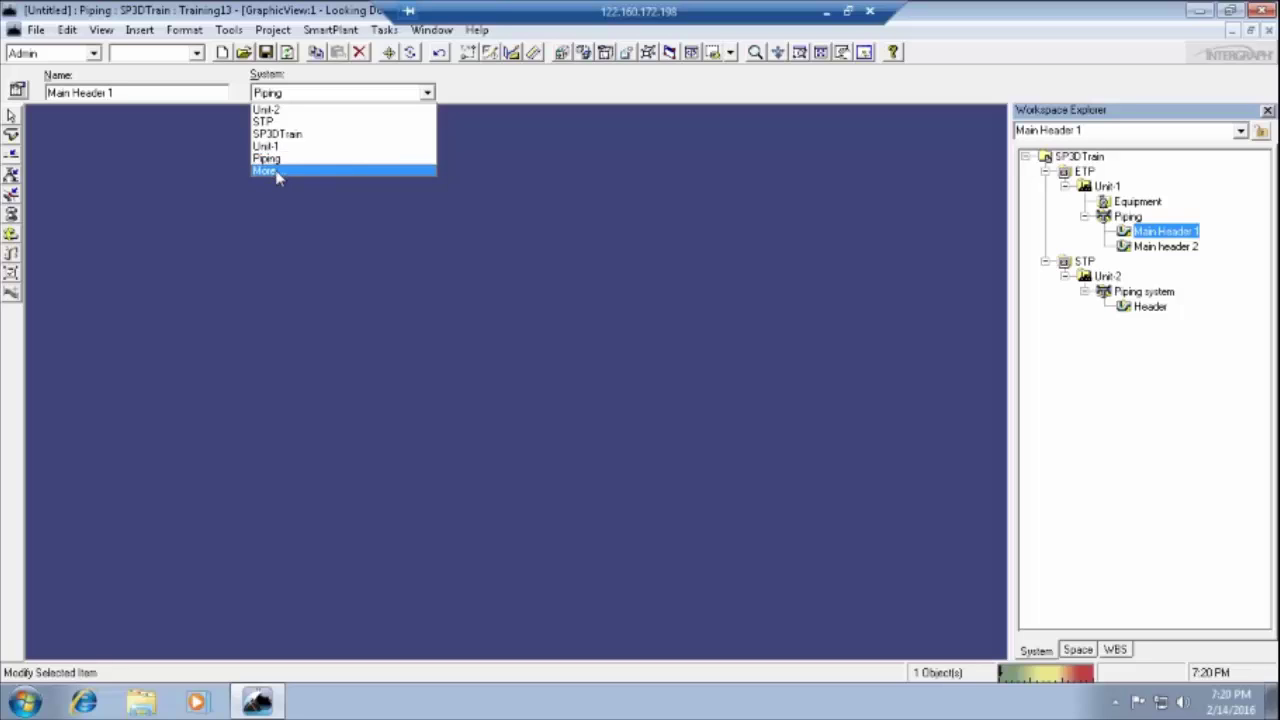
{"action": "left_click", "coordinate": [278, 172]}
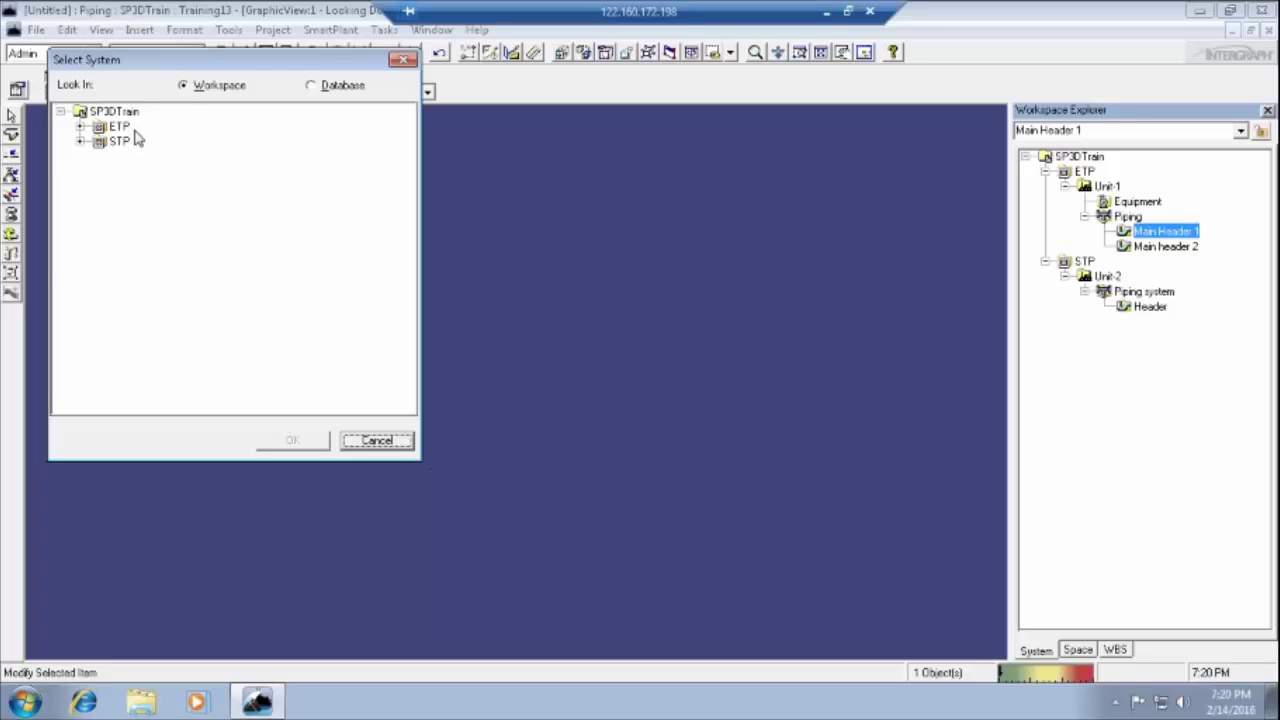
{"action": "left_click", "coordinate": [81, 142]}
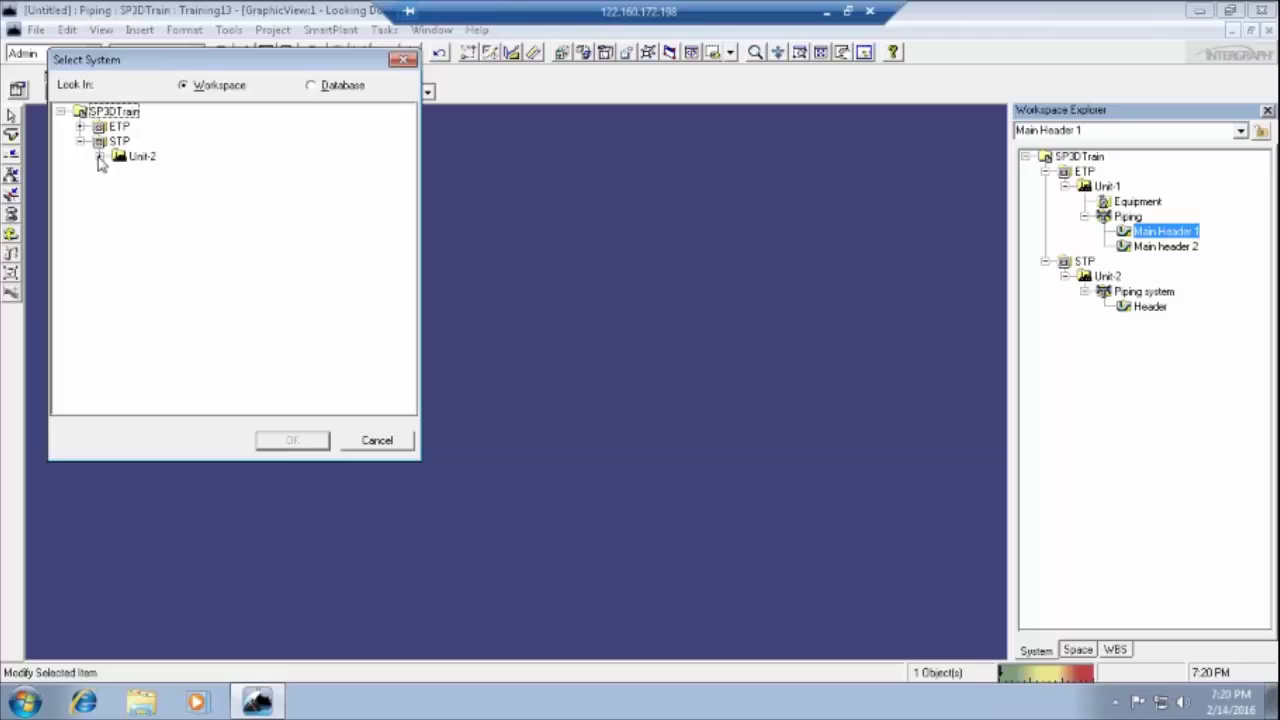
{"action": "left_click", "coordinate": [100, 158]}
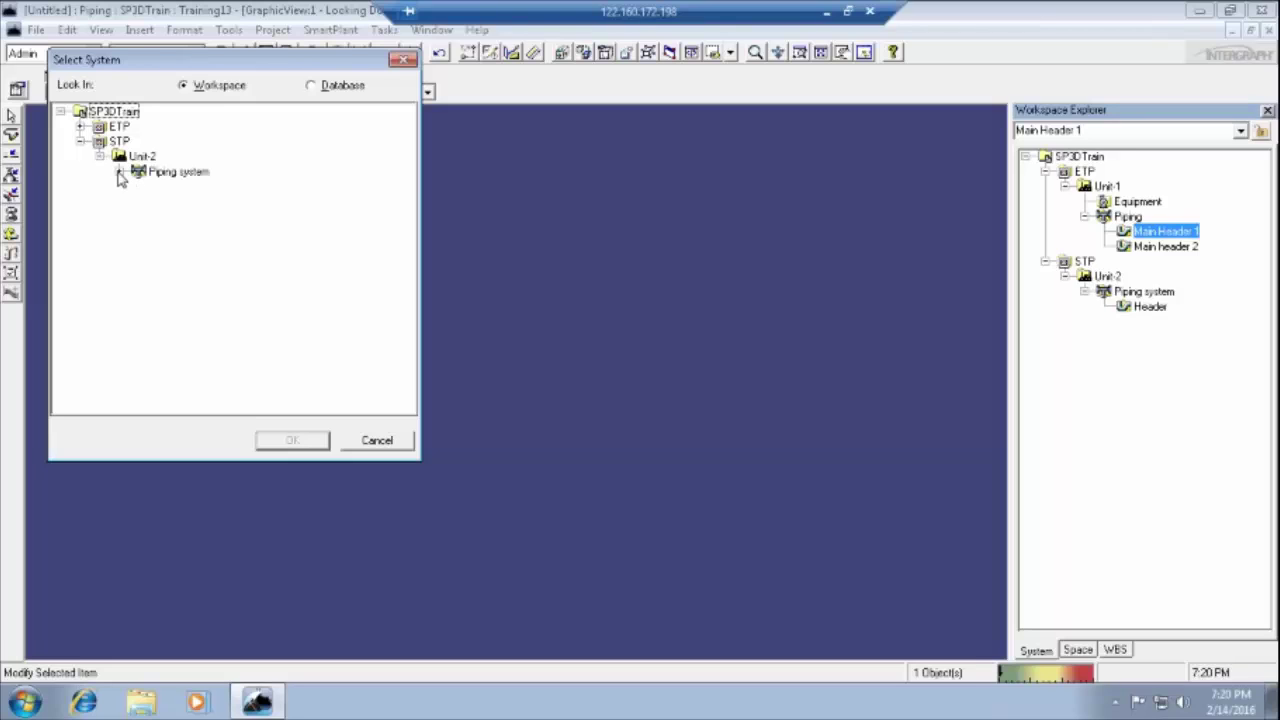
{"action": "left_click", "coordinate": [119, 172]}
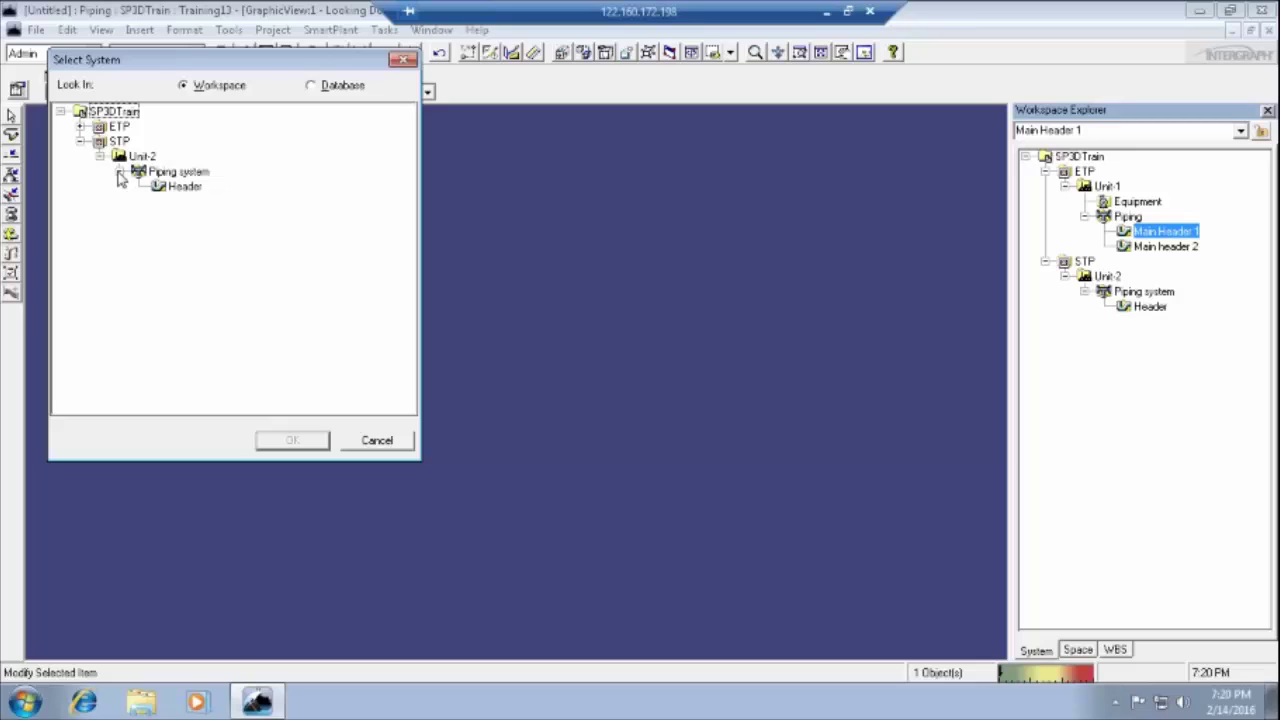
{"action": "left_click", "coordinate": [170, 172]}
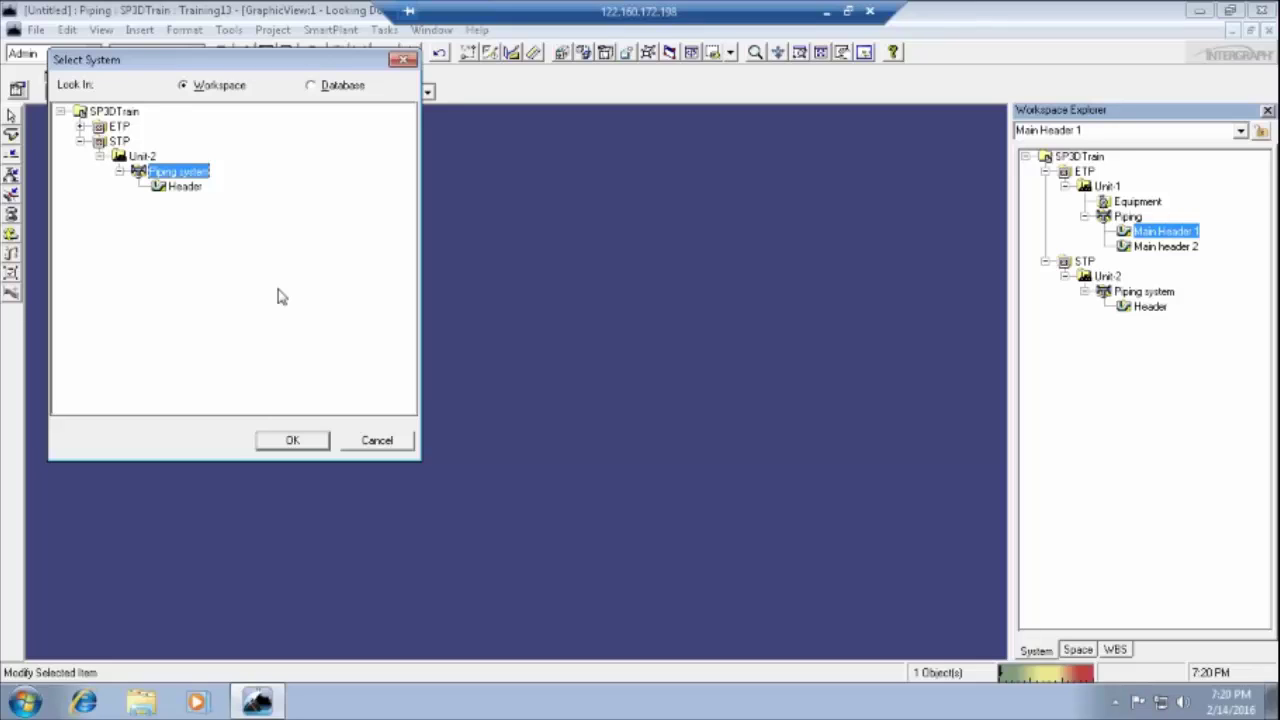
{"action": "left_click", "coordinate": [294, 441]}
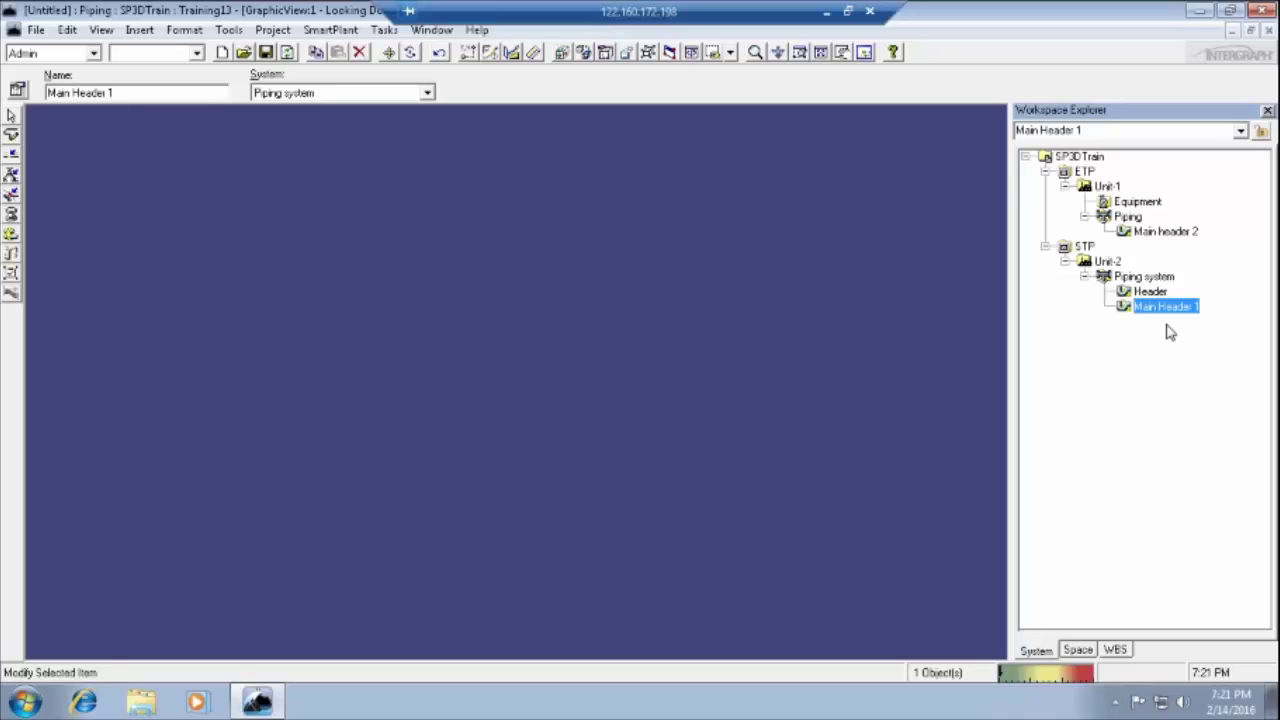
{"action": "left_click", "coordinate": [567, 338]}
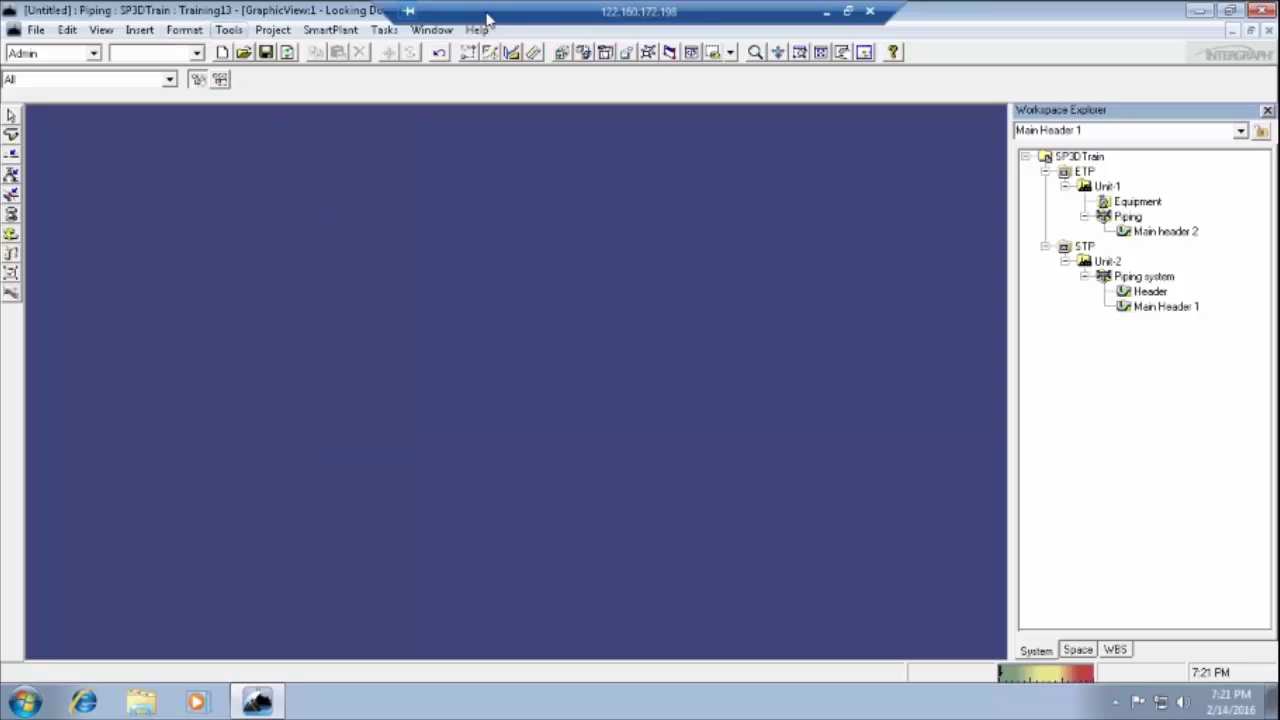
{"action": "left_click", "coordinate": [440, 53]}
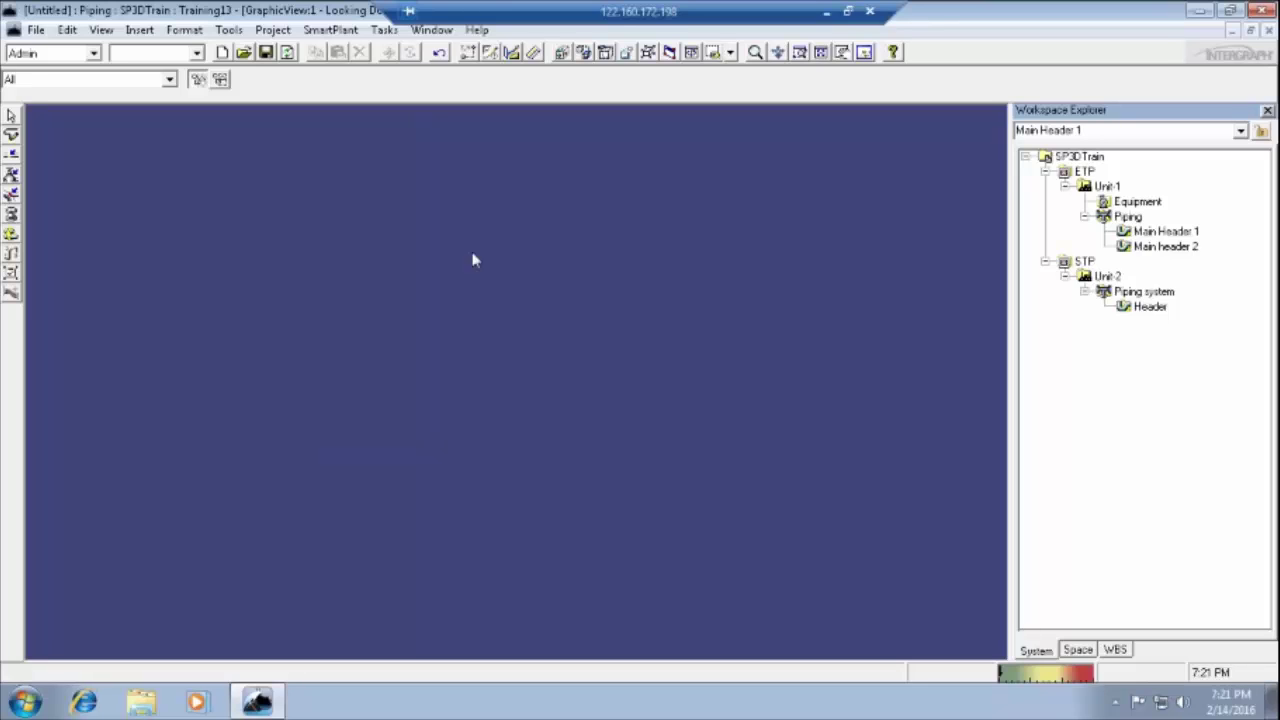
- Reassign the Main Header 1 pipeline's parent system to the Piping system under STP's Unit-2, chosen from the workspace hierarchy
{"action": "left_click", "coordinate": [1155, 233]}
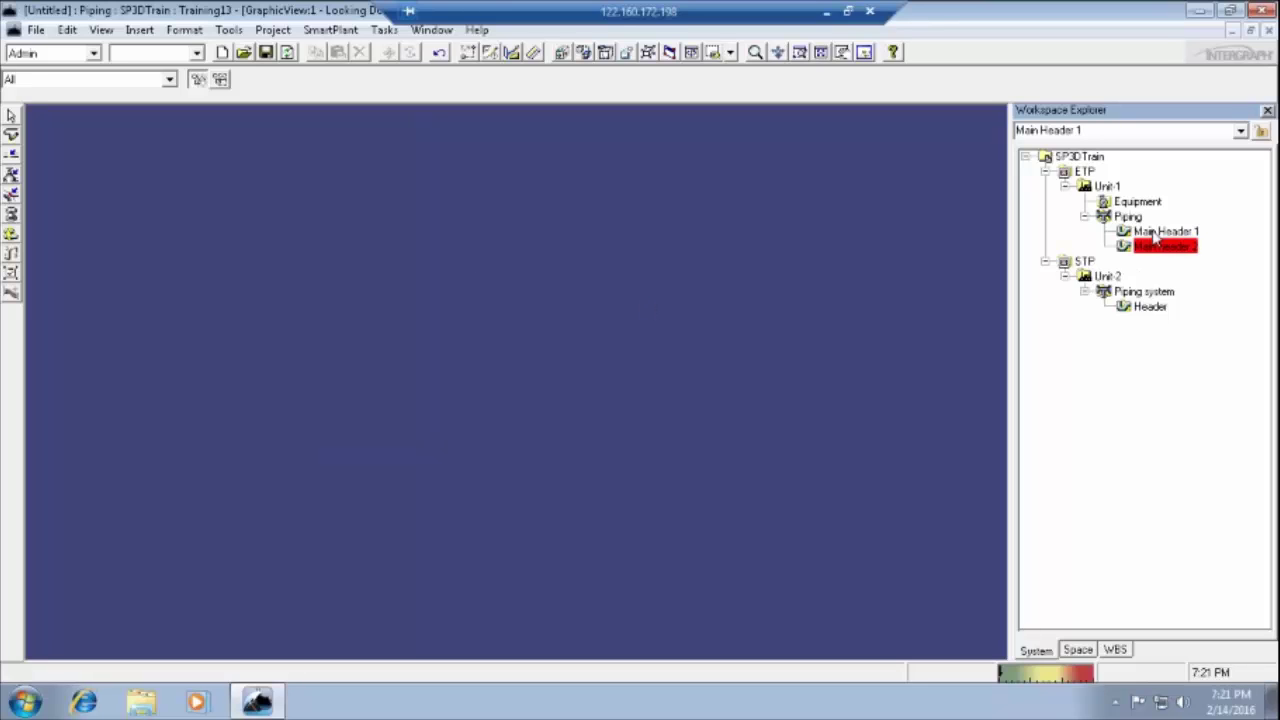
{"action": "left_click", "coordinate": [1155, 233]}
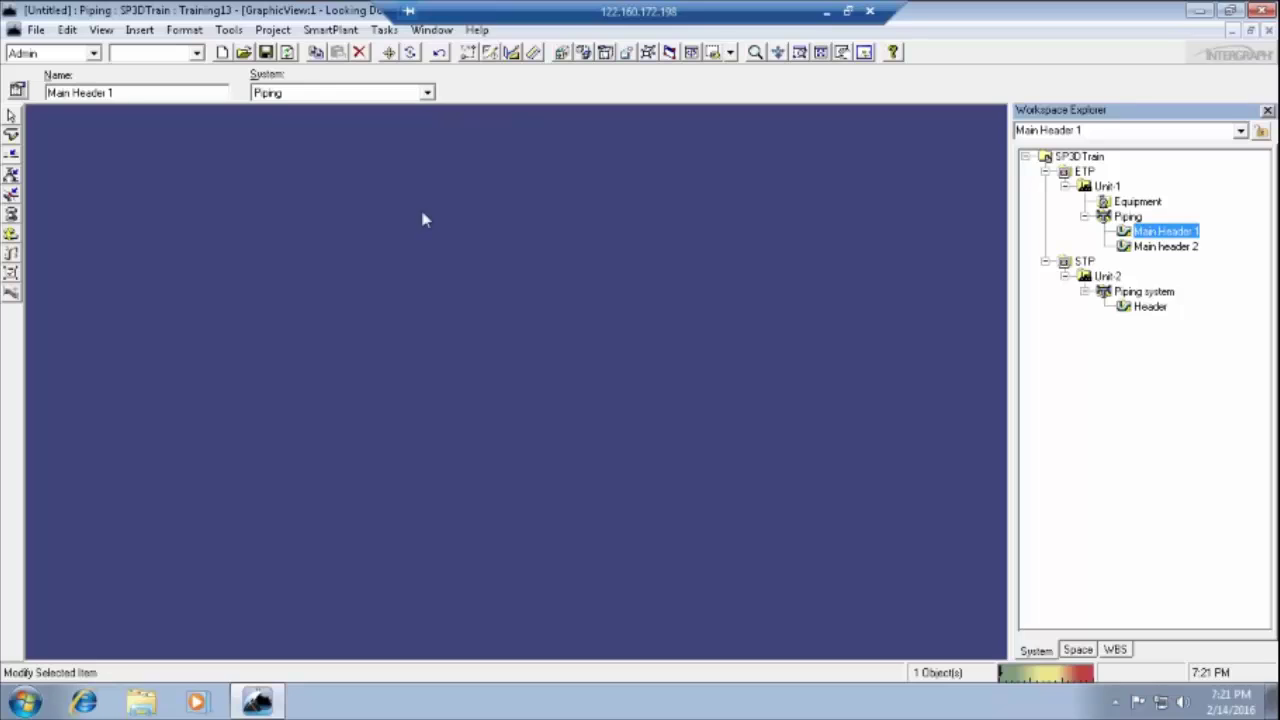
{"action": "left_click", "coordinate": [427, 93]}
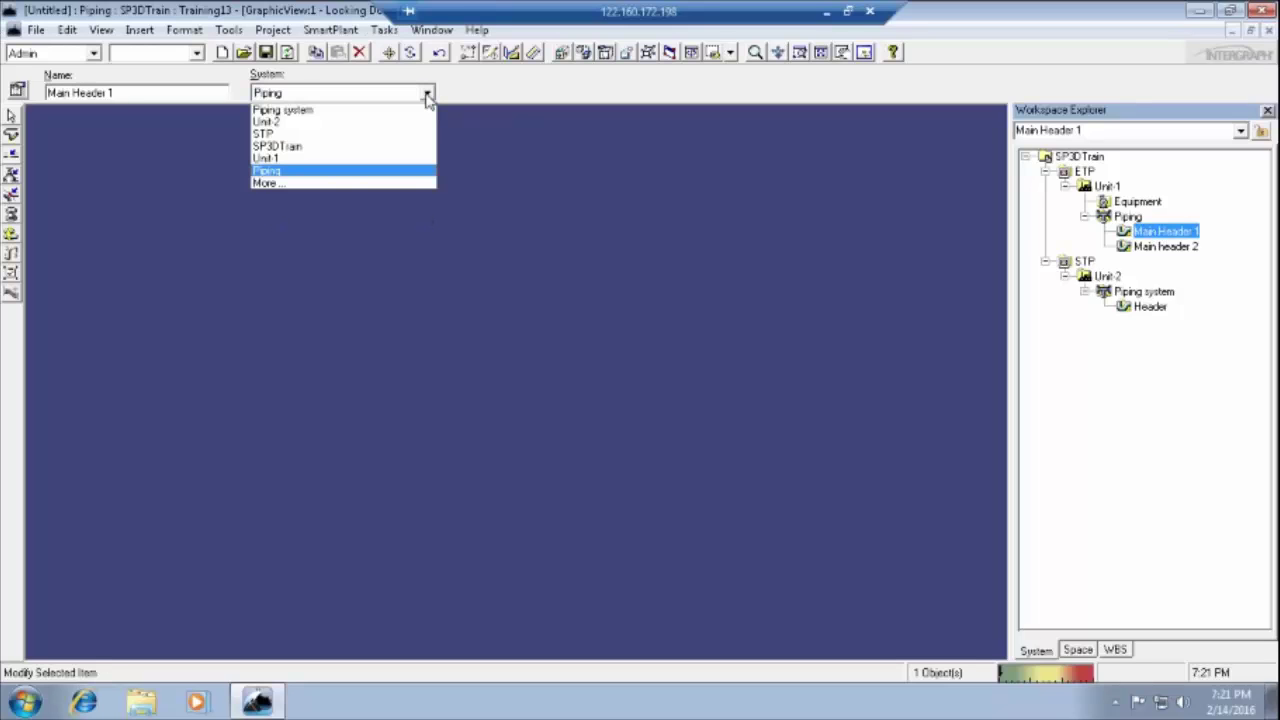
{"action": "left_click", "coordinate": [285, 184]}
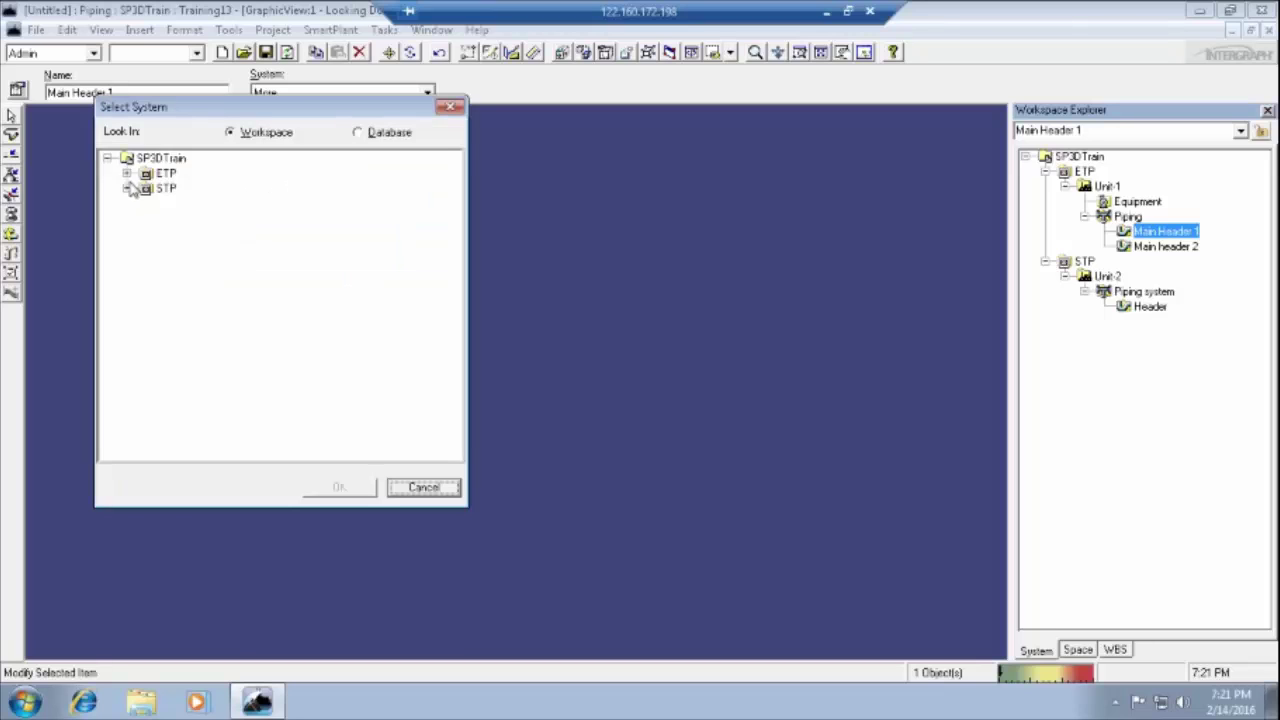
{"action": "left_click", "coordinate": [127, 188]}
{"action": "left_click", "coordinate": [146, 203]}
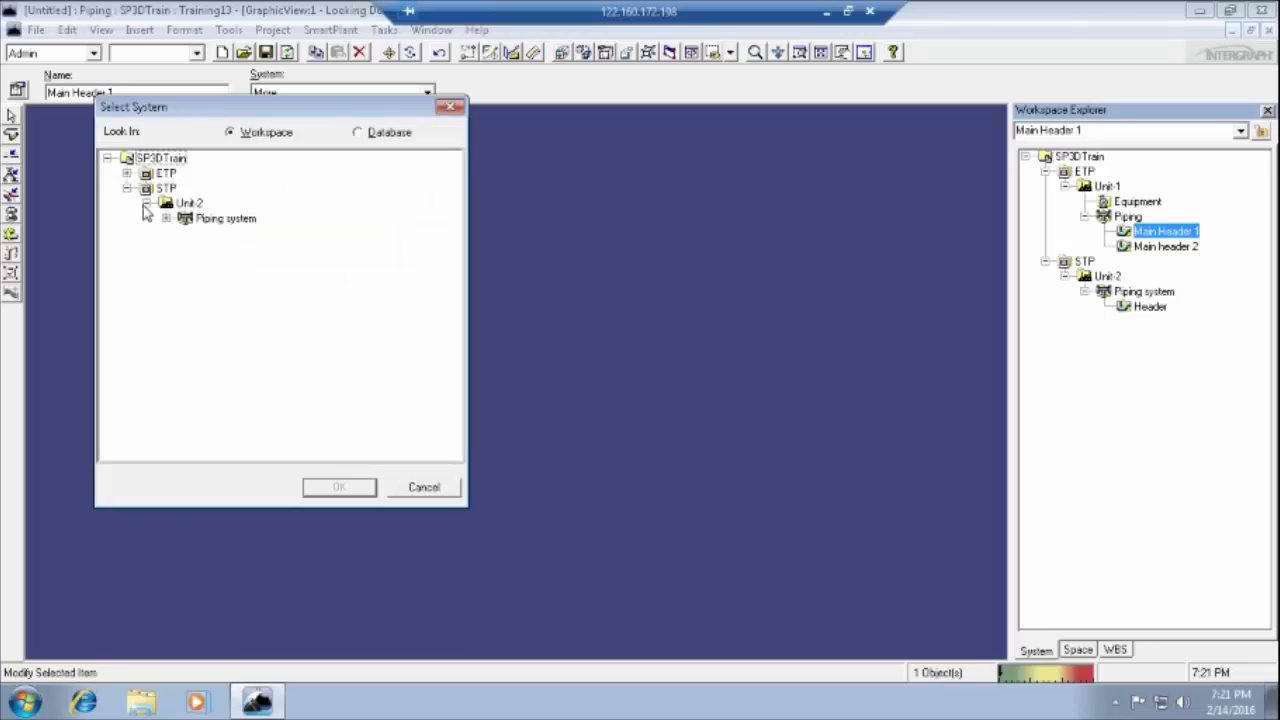
{"action": "left_click", "coordinate": [166, 219]}
{"action": "left_click", "coordinate": [228, 219]}
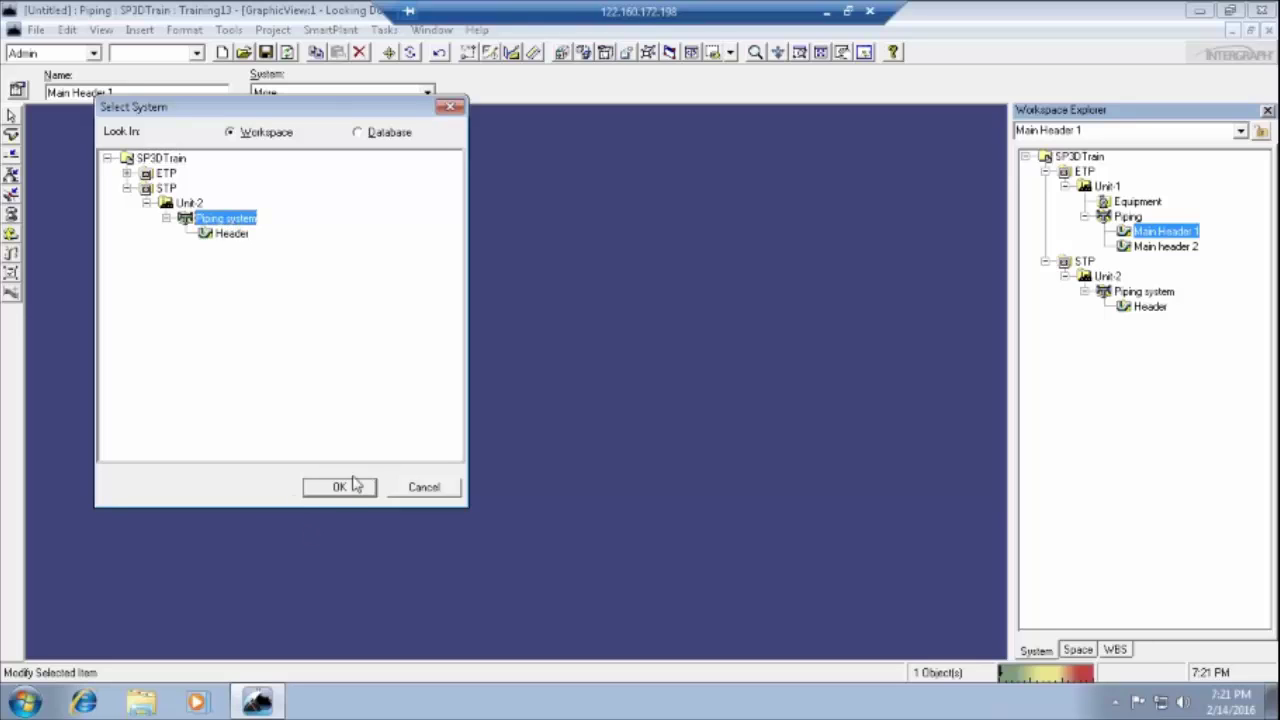
{"action": "left_click", "coordinate": [340, 488]}
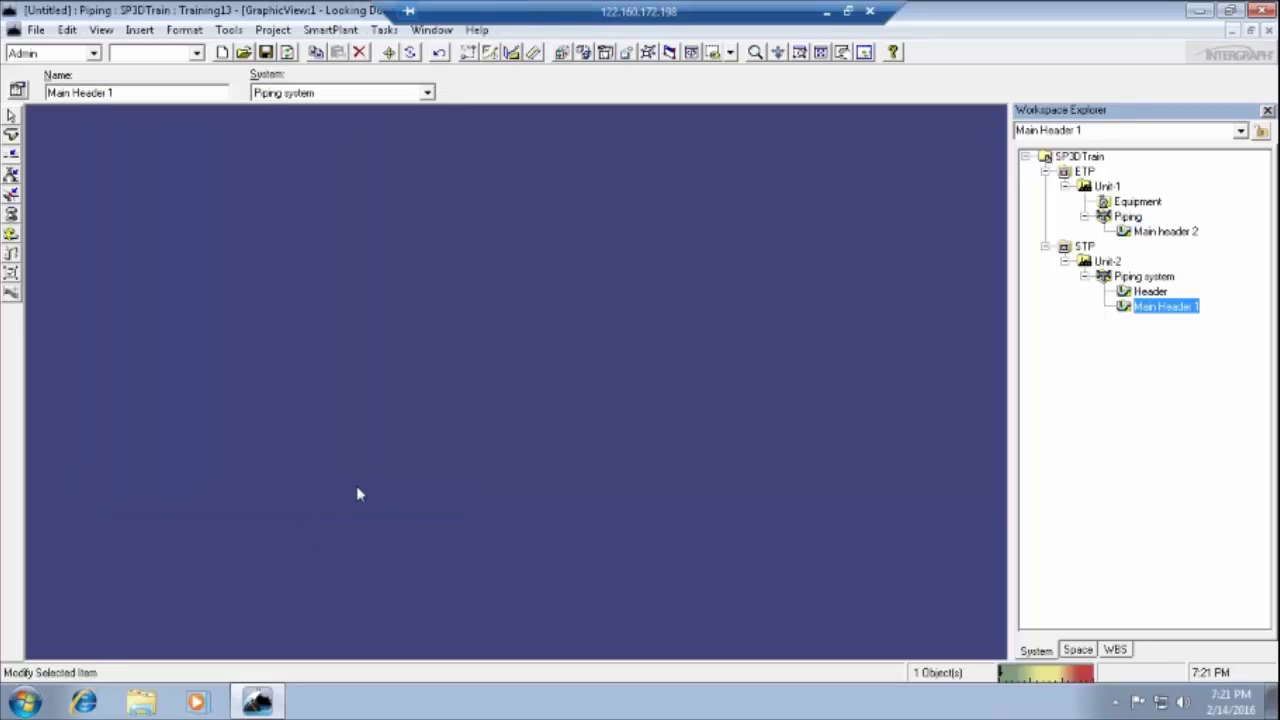